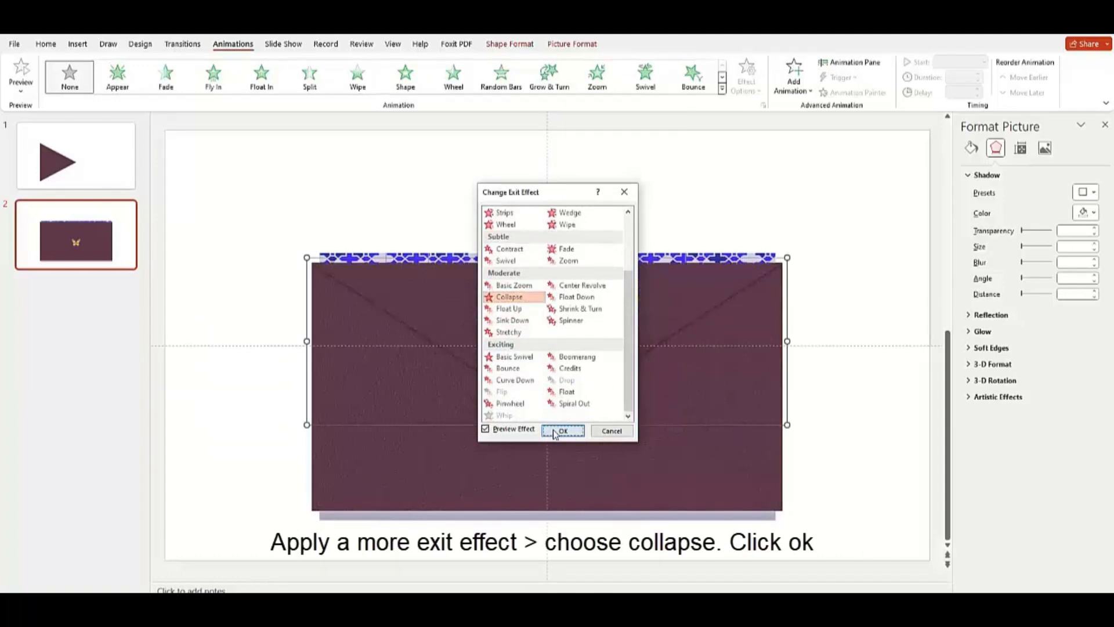
# - Apply the Collapse exit effect to the closed envelope flap with the butterfly and set its direction to To Top
pyautogui.click(558, 431)
pyautogui.click(762, 94)
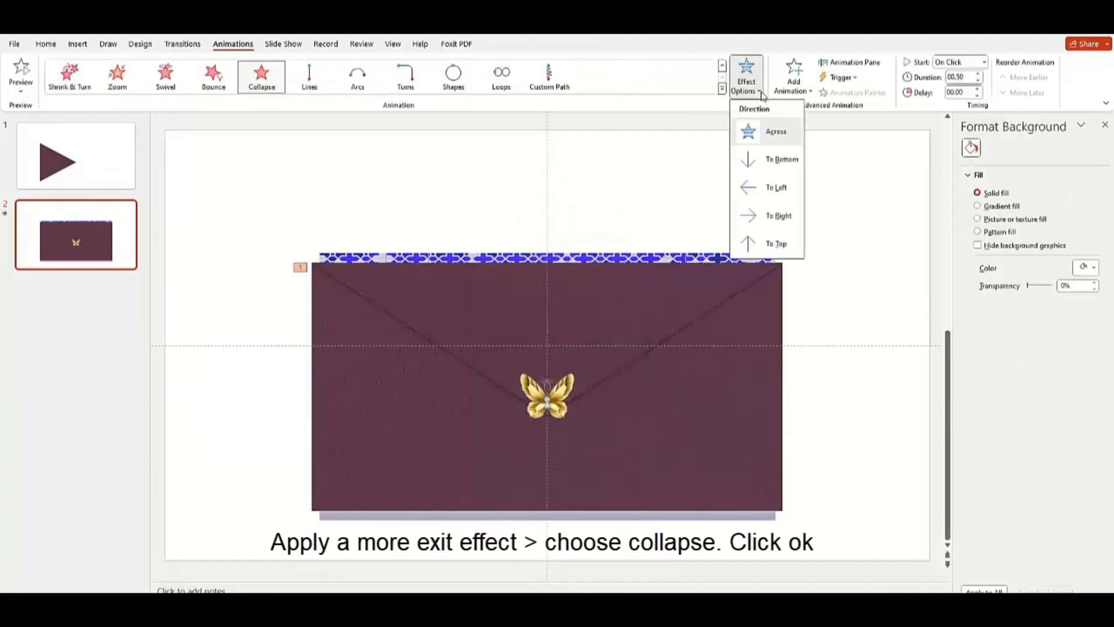
pyautogui.click(767, 244)
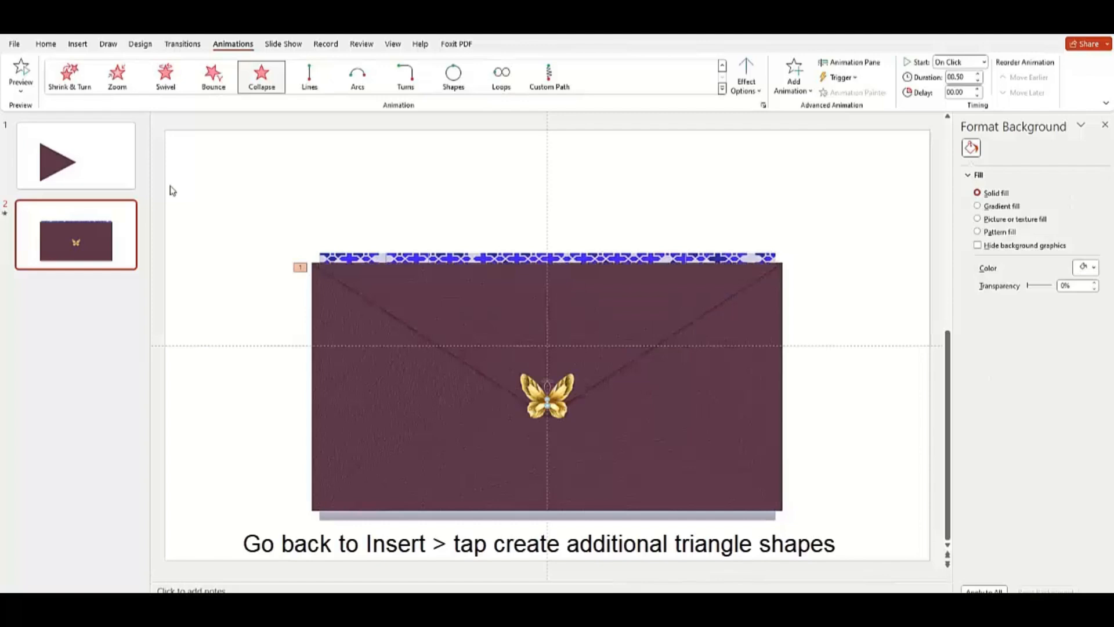
# - Draw an isosceles triangle about 3.5 cm high and 21.7 cm wide above the envelope's upper edge
pyautogui.click(79, 46)
pyautogui.click(194, 90)
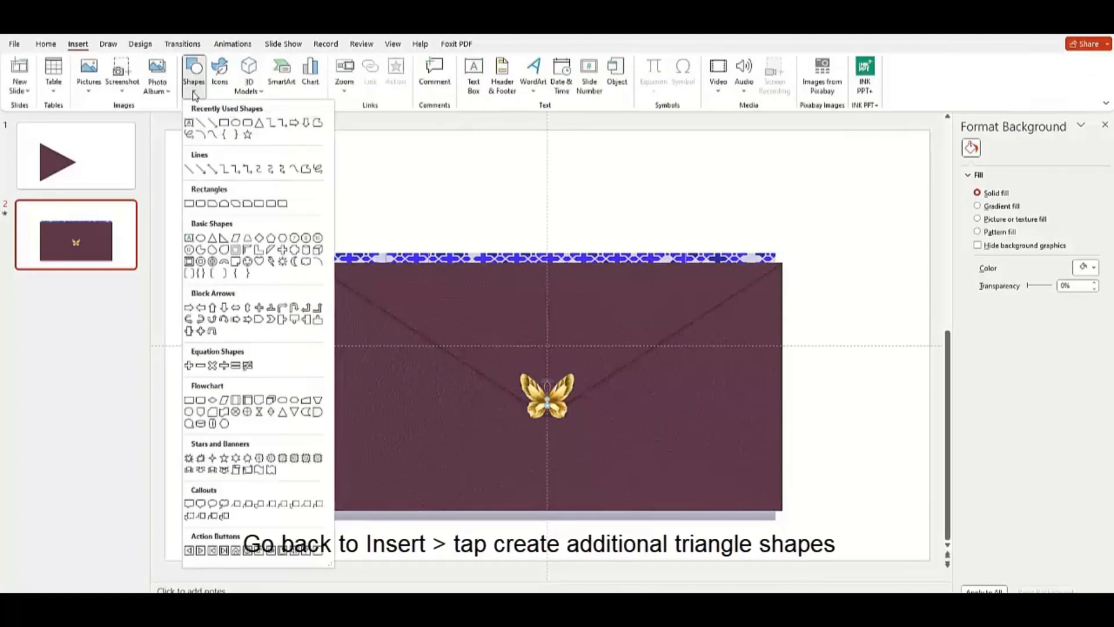
pyautogui.click(213, 239)
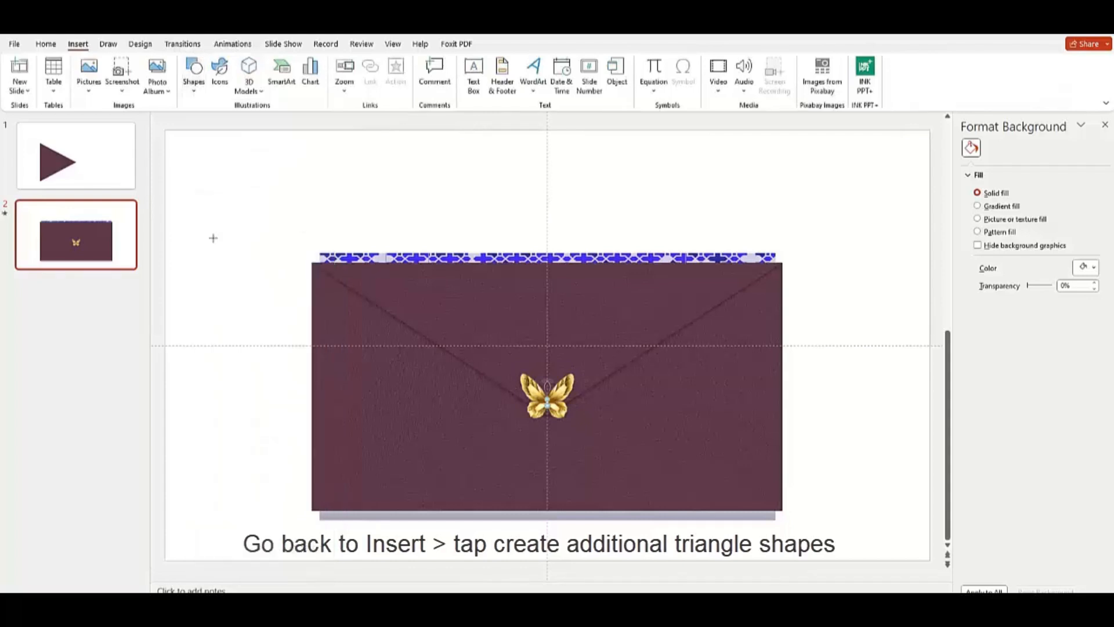
pyautogui.moveTo(294, 184)
pyautogui.mouseDown()
pyautogui.moveTo(300, 203)
pyautogui.moveTo(458, 241)
pyautogui.moveTo(734, 244)
pyautogui.moveTo(782, 262)
pyautogui.mouseUp()
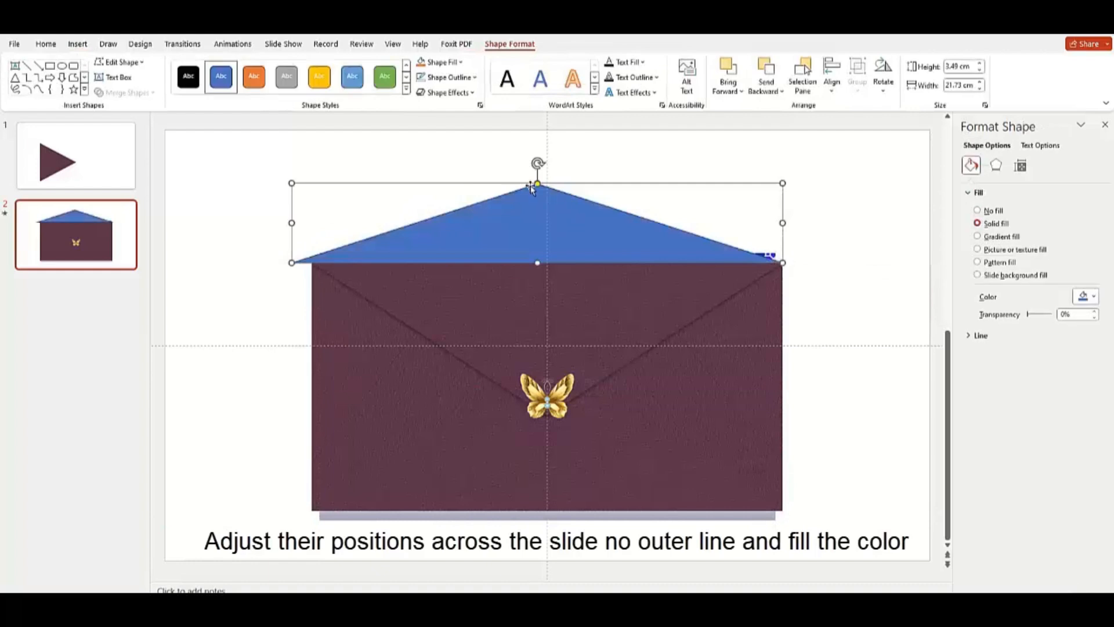
# - Move and resize the triangle to about 4.75 cm high and 20.83 cm wide, with its base spanning the envelope's upper edge
pyautogui.moveTo(538, 204); pyautogui.dragTo(557, 196)
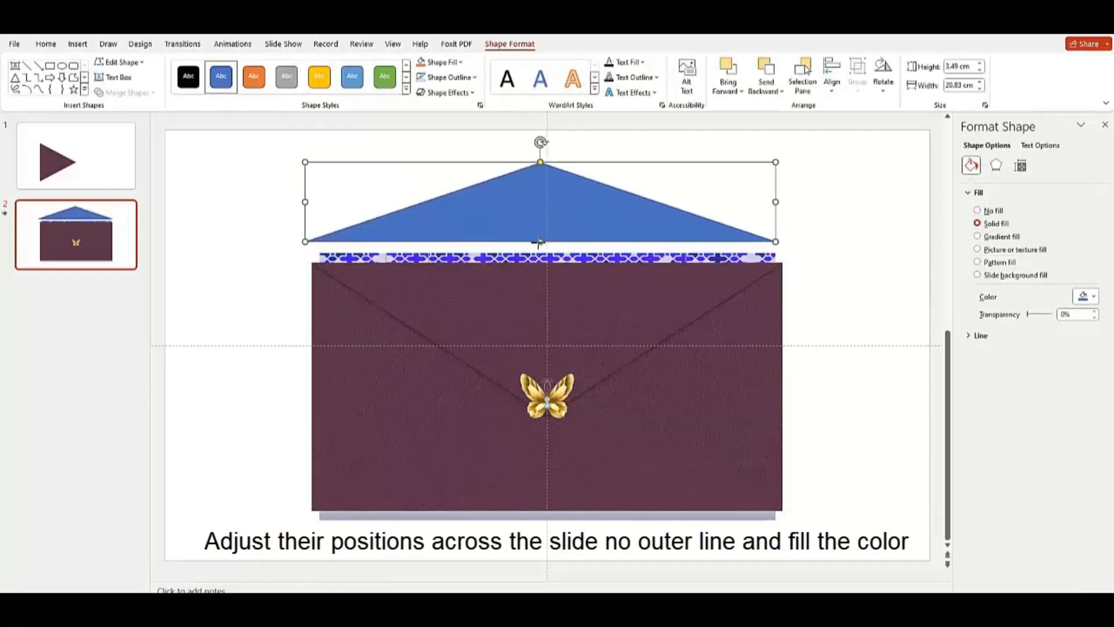
pyautogui.moveTo(538, 242); pyautogui.dragTo(539, 261)
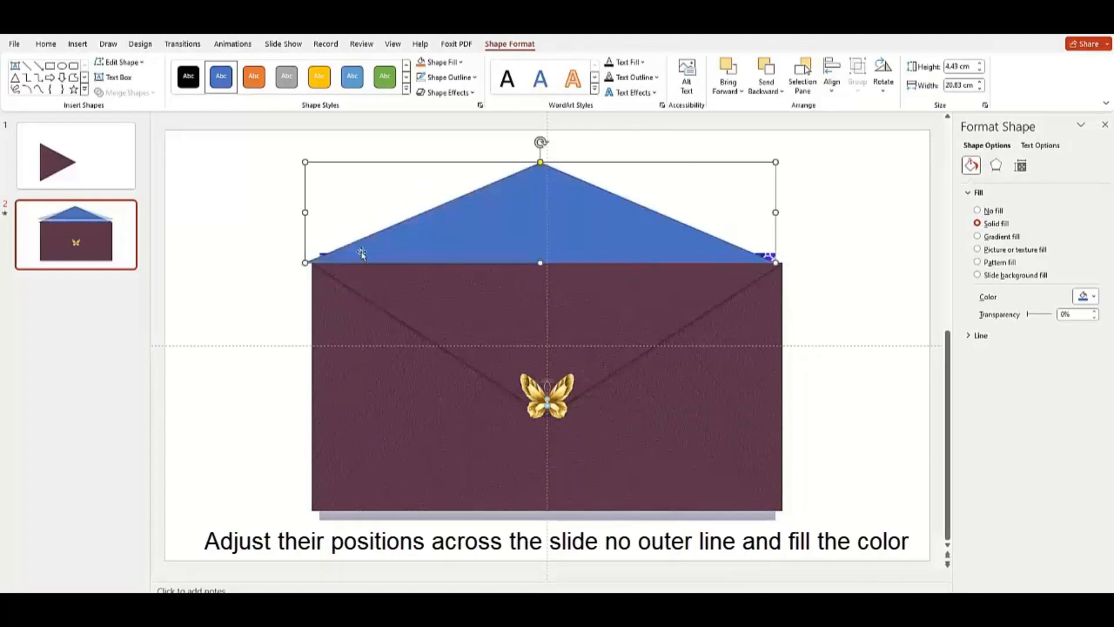
pyautogui.moveTo(308, 214); pyautogui.dragTo(312, 214)
pyautogui.click(806, 248)
pyautogui.click(654, 244)
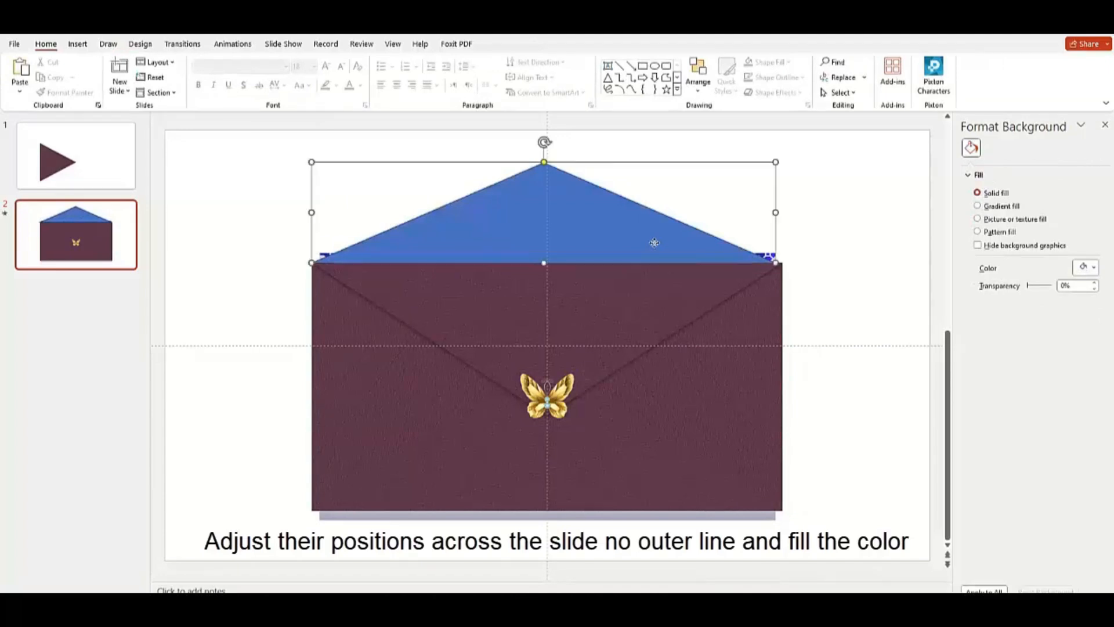
pyautogui.moveTo(775, 214); pyautogui.dragTo(782, 214)
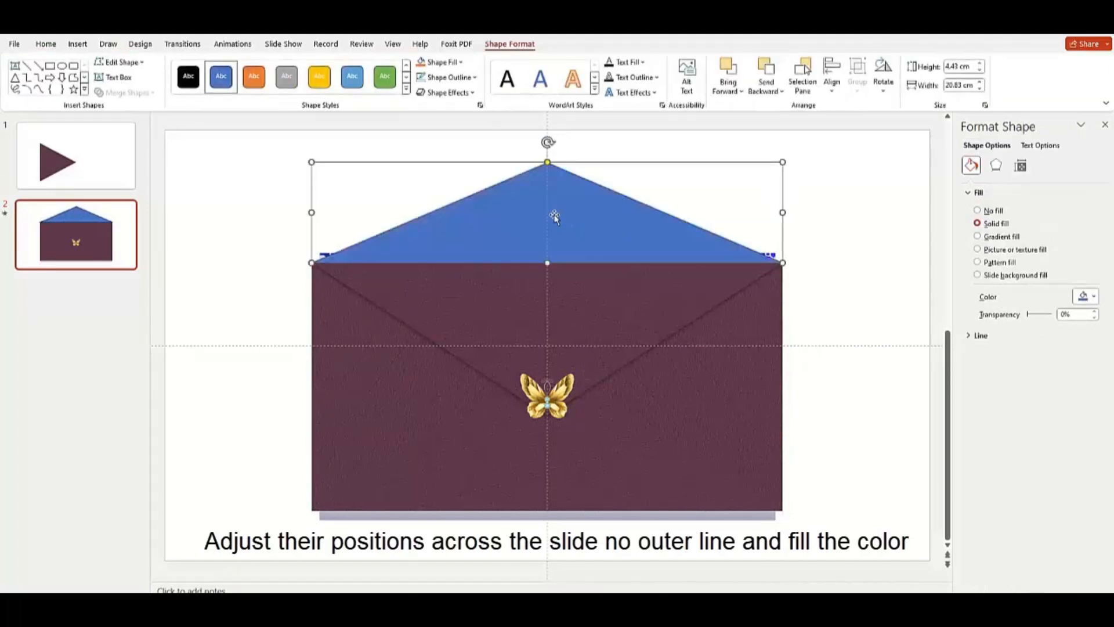
pyautogui.moveTo(554, 217); pyautogui.dragTo(554, 210)
pyautogui.moveTo(545, 258); pyautogui.dragTo(546, 262)
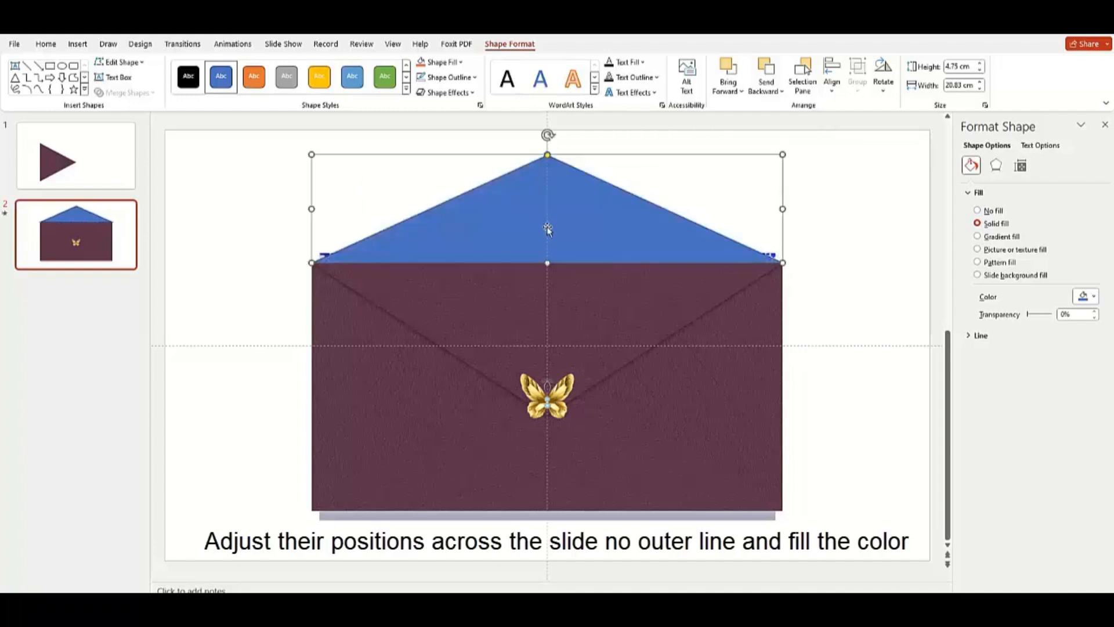
# - Remove the triangle's outline and fill it with a custom dusty rose colour
pyautogui.click(475, 77)
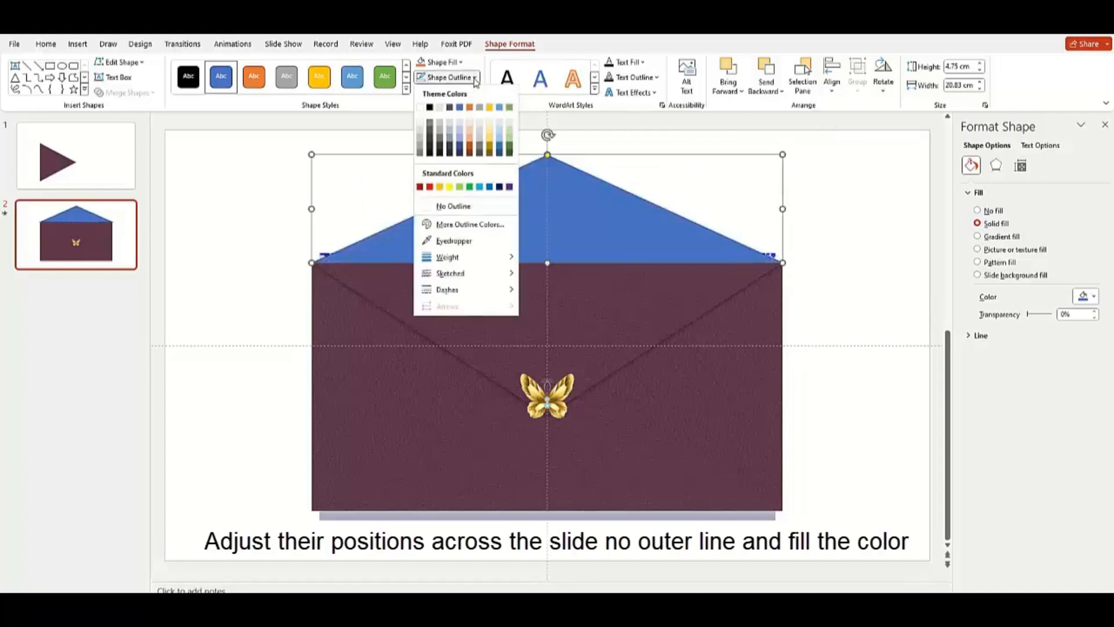
pyautogui.click(453, 206)
pyautogui.click(457, 62)
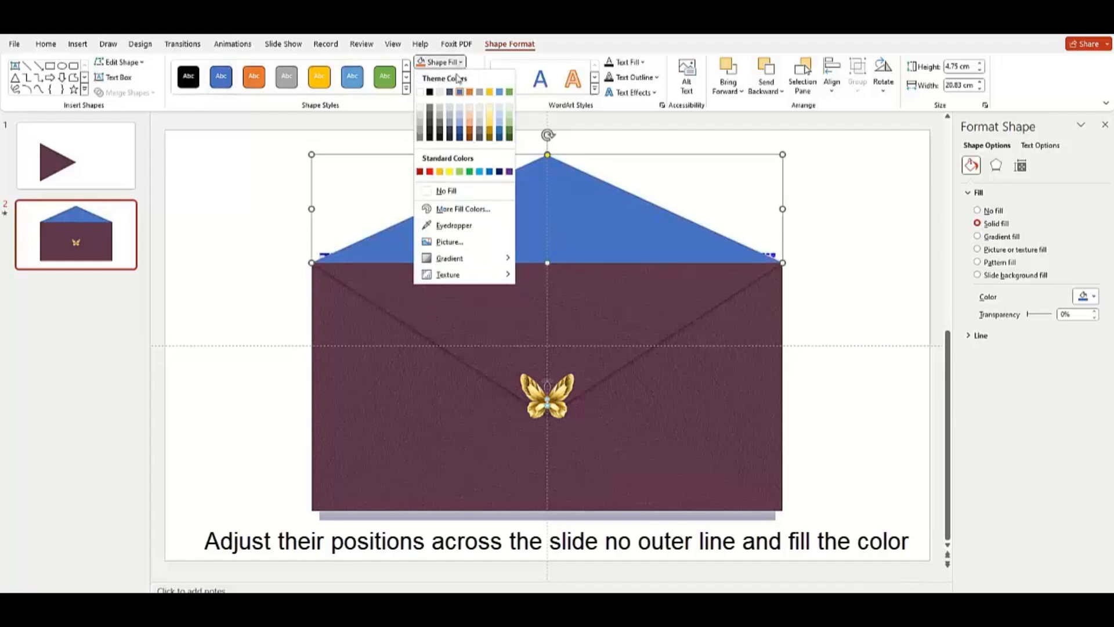
pyautogui.click(460, 210)
pyautogui.click(569, 295)
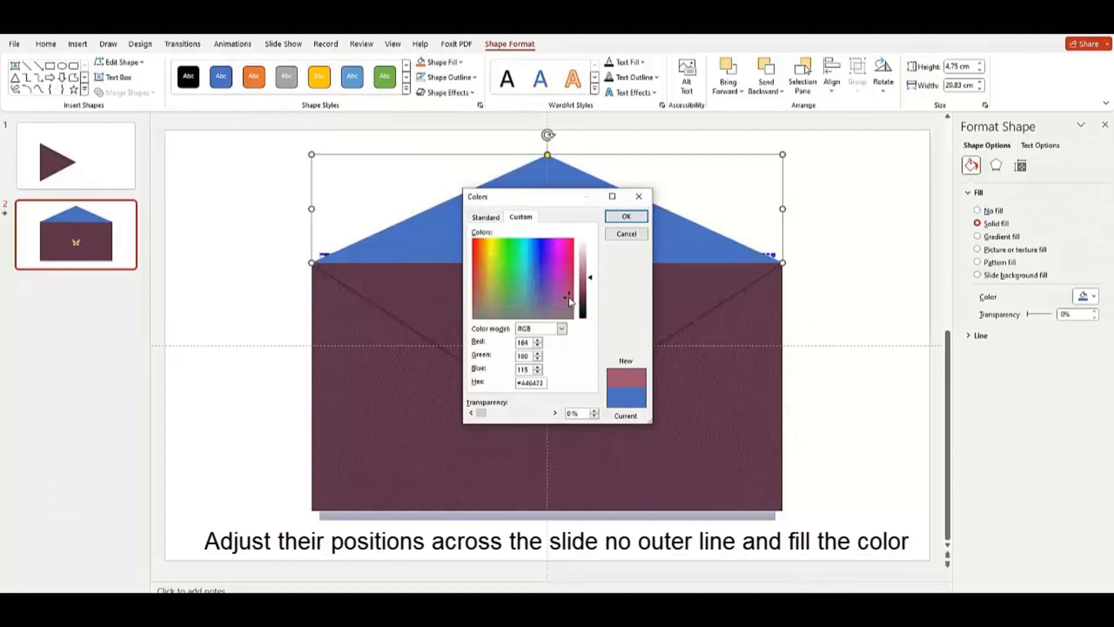
pyautogui.click(568, 290)
pyautogui.click(625, 217)
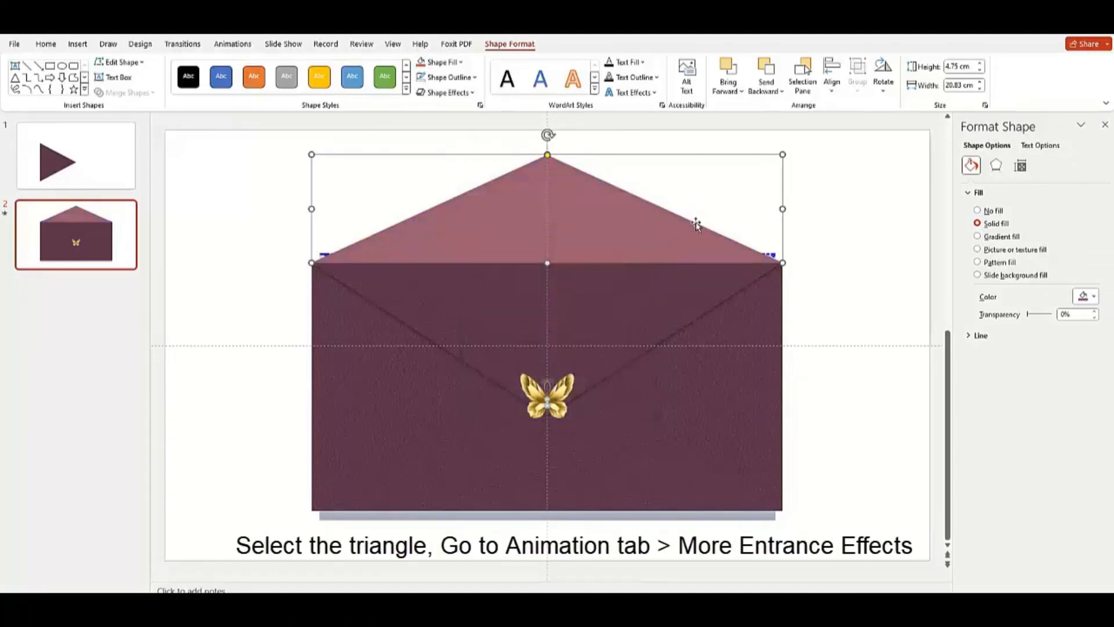
pyautogui.click(820, 241)
# - Apply the Stretch entrance effect to the triangle and set its direction to From Bottom
pyautogui.click(516, 230)
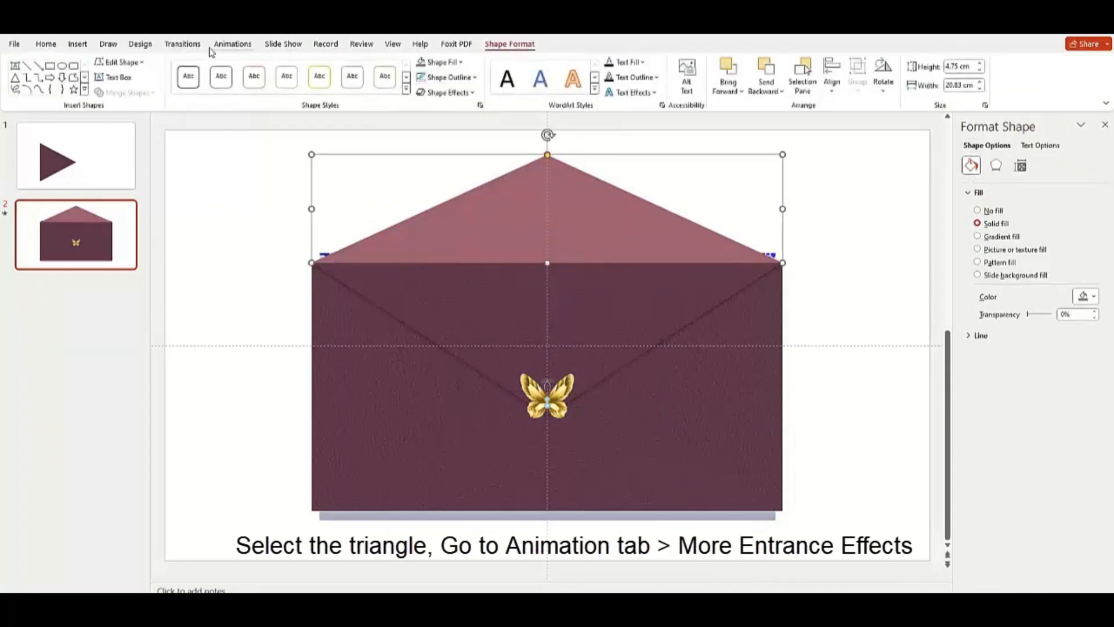
pyautogui.click(232, 44)
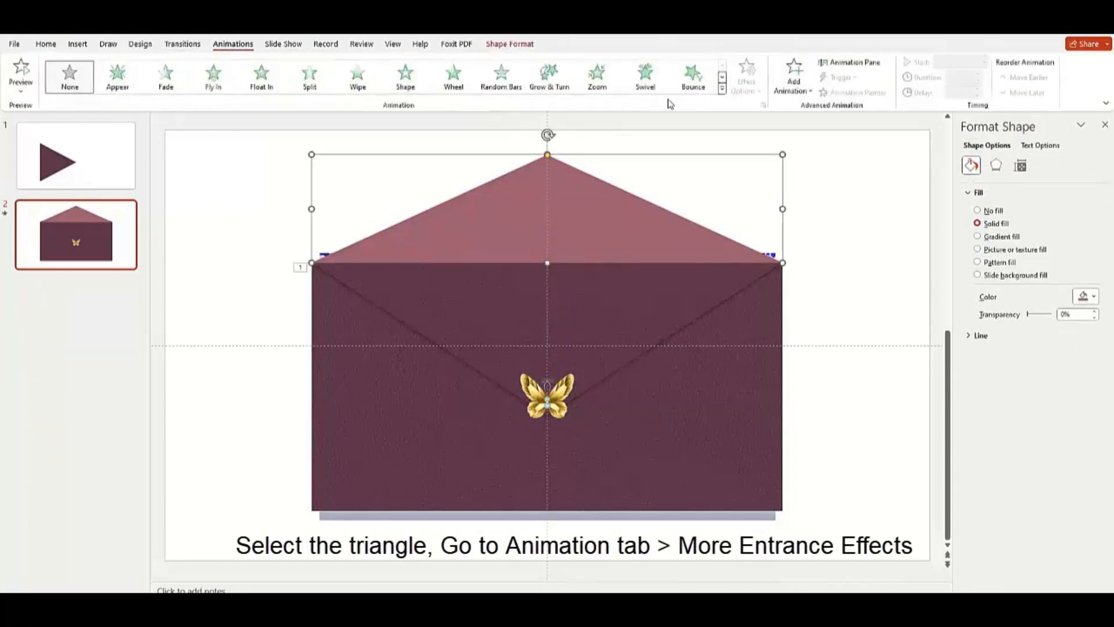
pyautogui.click(722, 90)
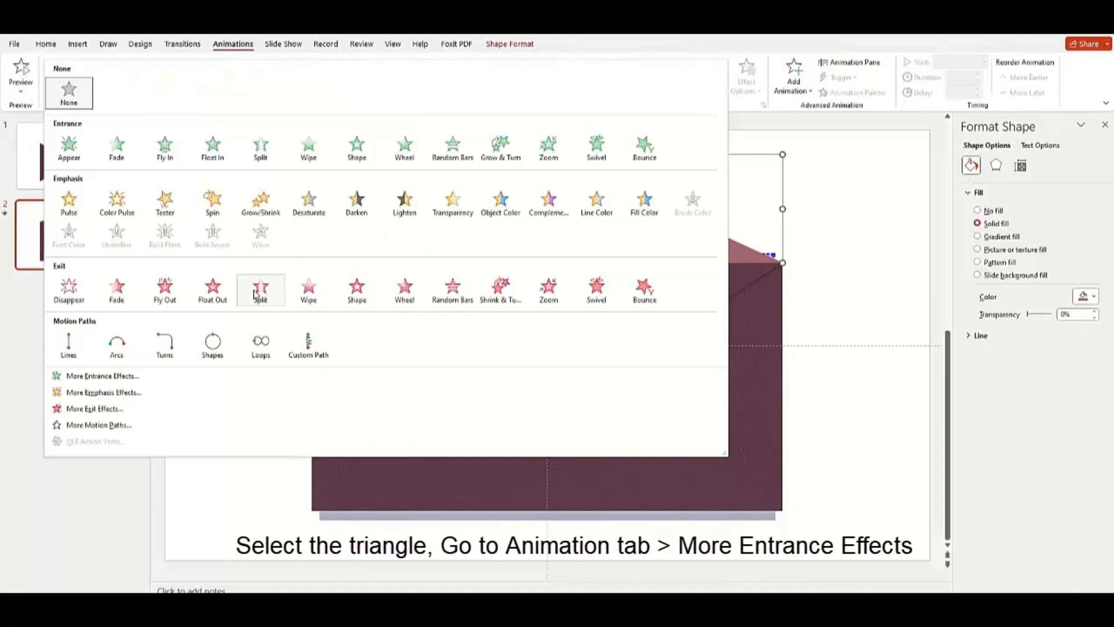
pyautogui.click(127, 373)
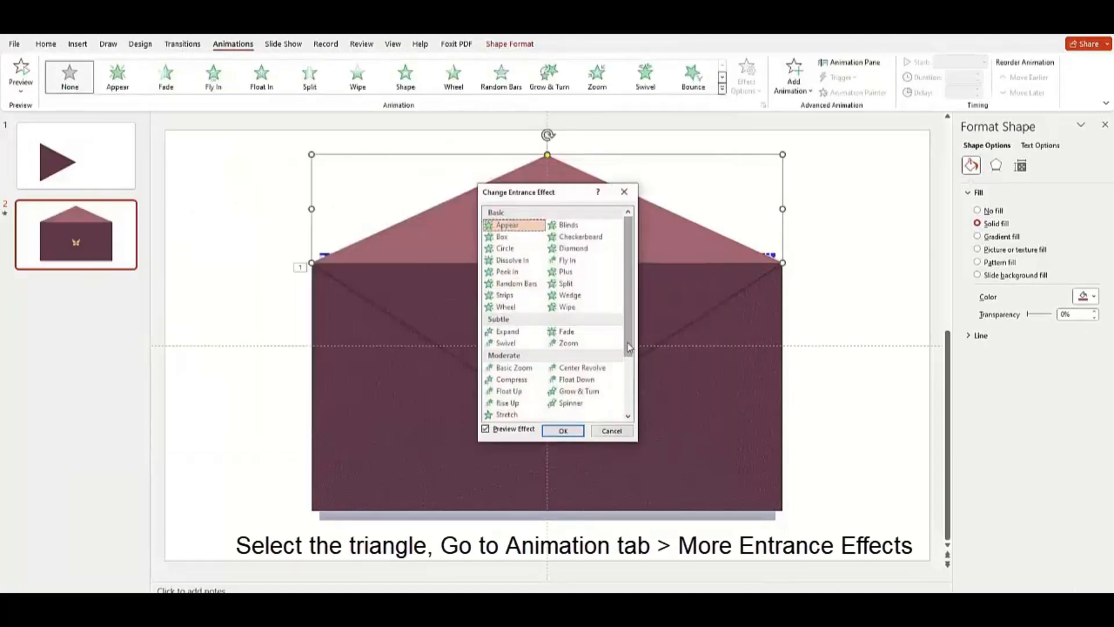
pyautogui.scroll(-1, 512, 409)
pyautogui.click(506, 392)
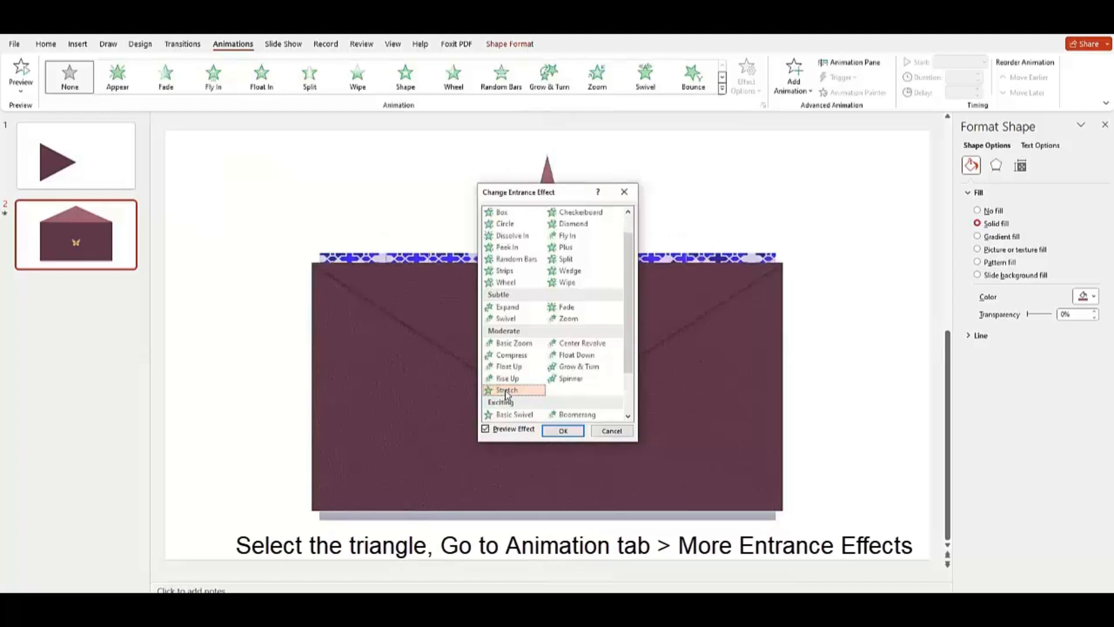
pyautogui.click(561, 431)
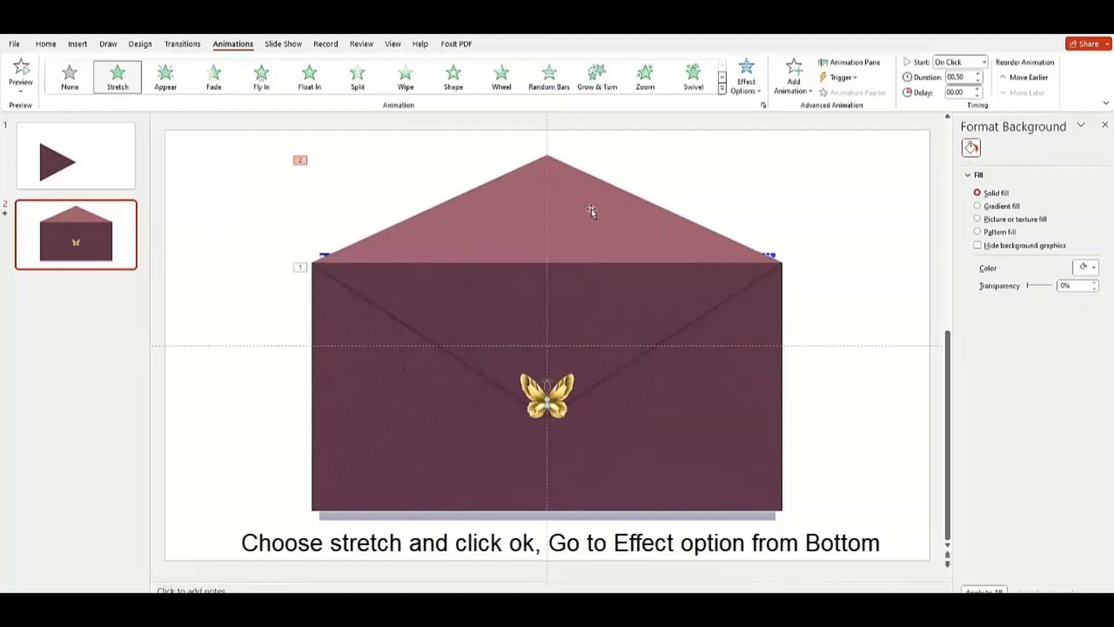
pyautogui.click(591, 211)
pyautogui.click(761, 93)
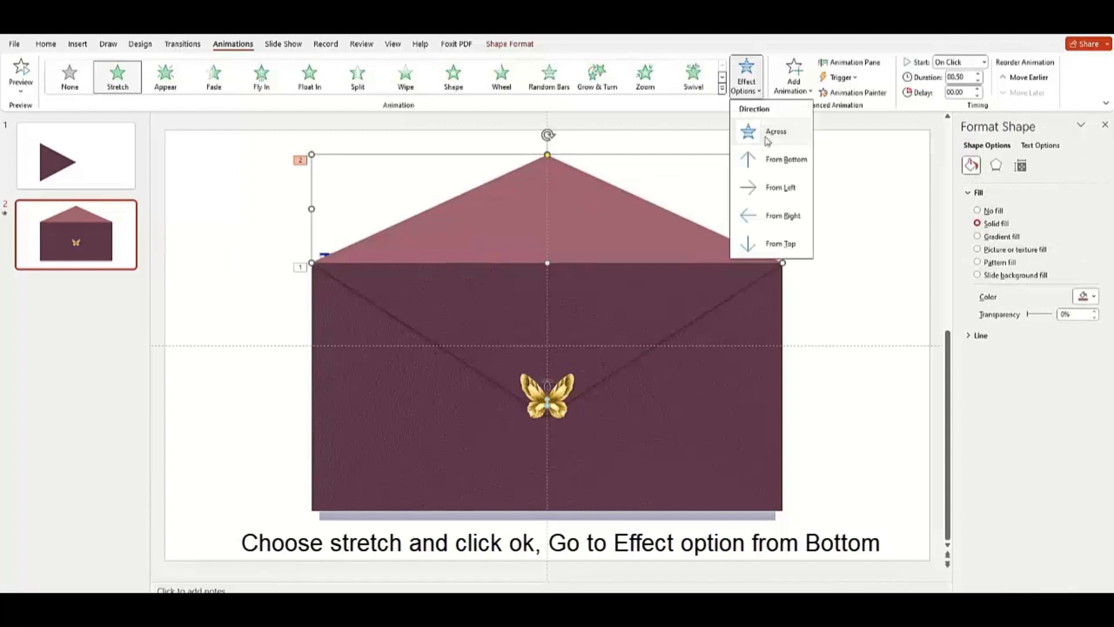
pyautogui.click(767, 159)
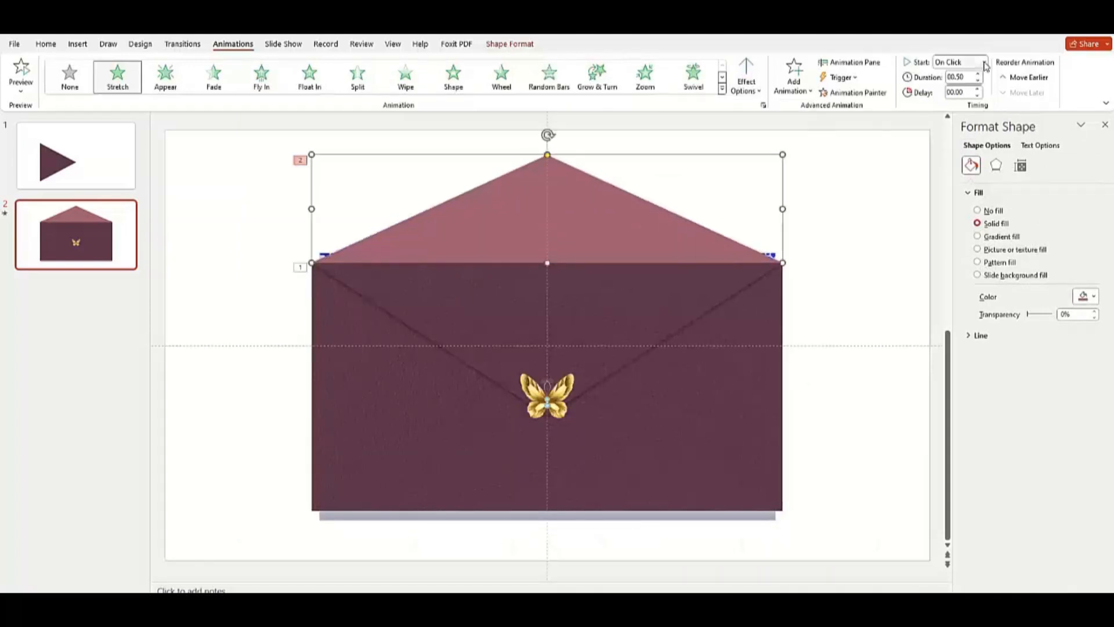
# - Set the triangle's Stretch animation to start After Previous
pyautogui.click(984, 62)
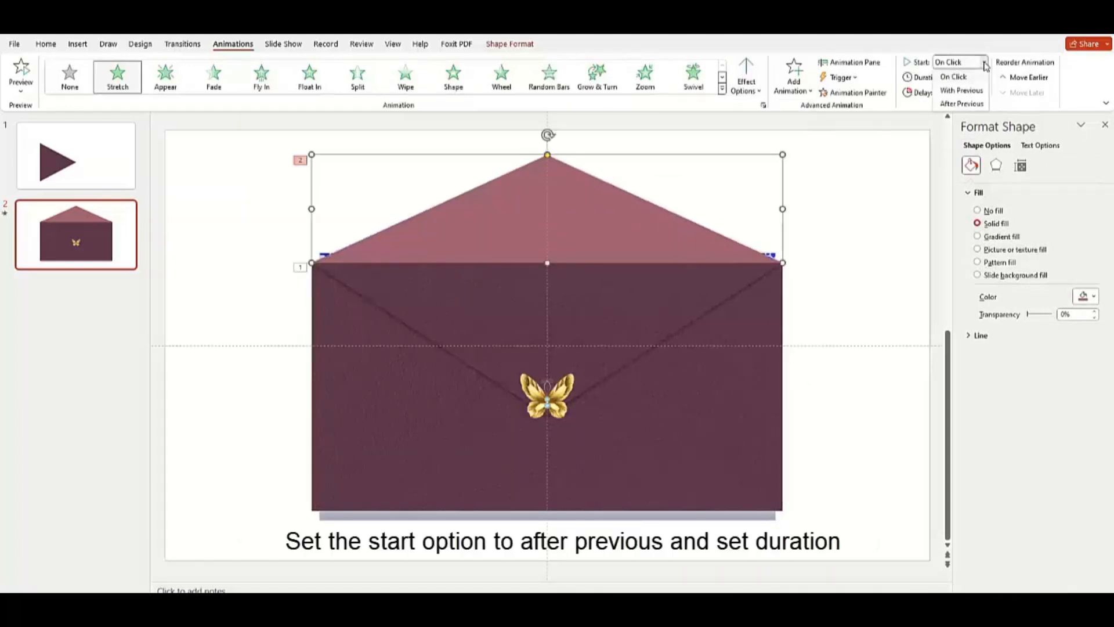
pyautogui.click(964, 105)
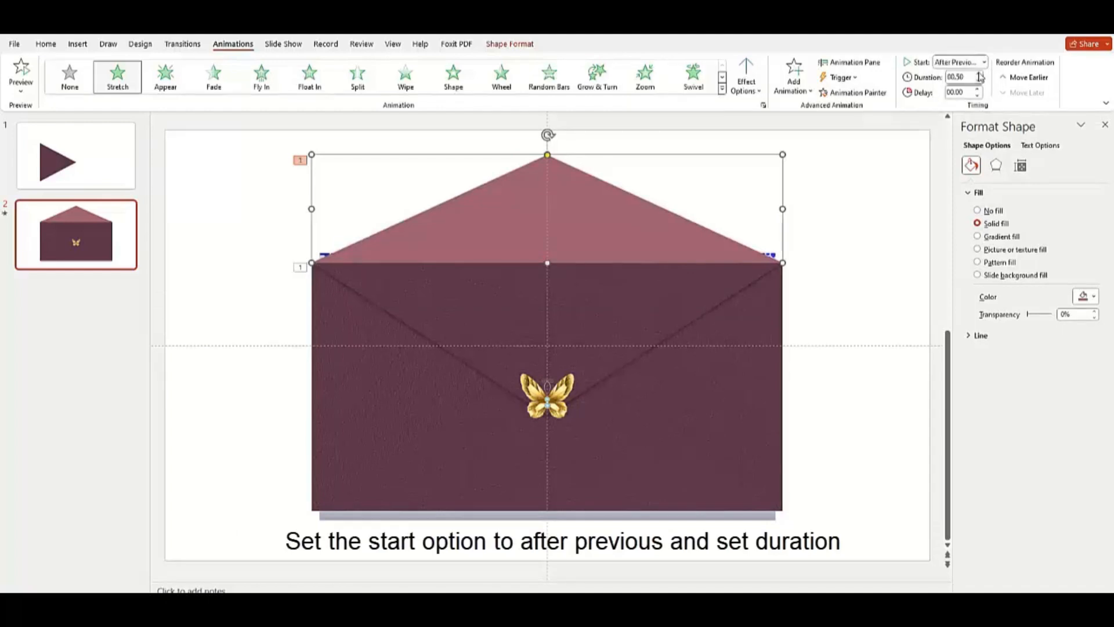
pyautogui.click(834, 201)
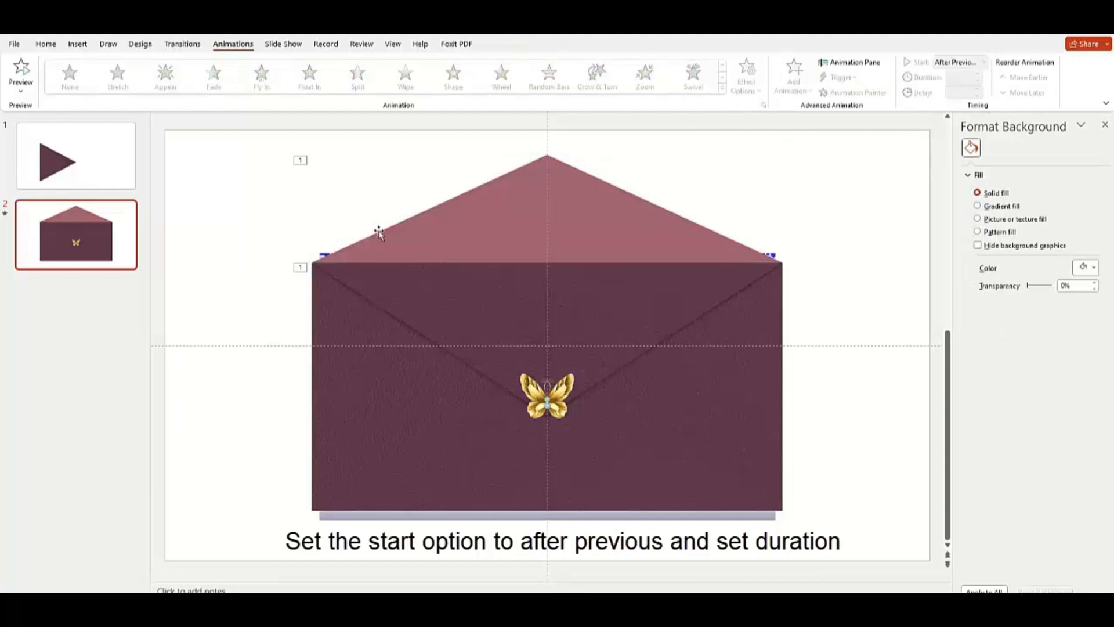
# - Open the list of slide objects and hide Group 10, the closed flap with the butterfly
pyautogui.click(46, 45)
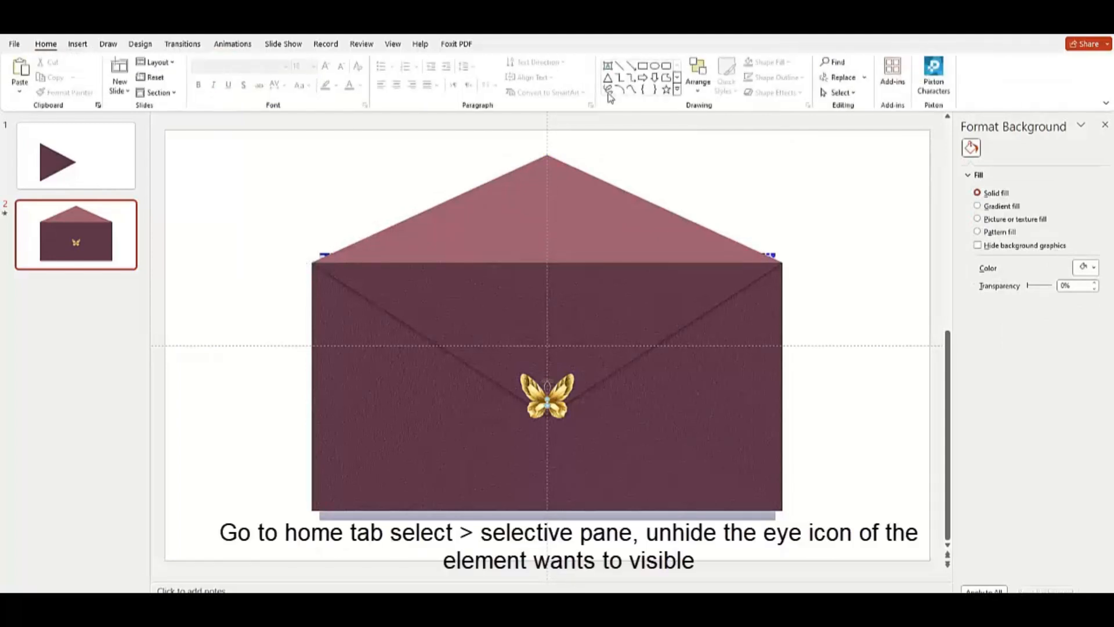
pyautogui.click(855, 94)
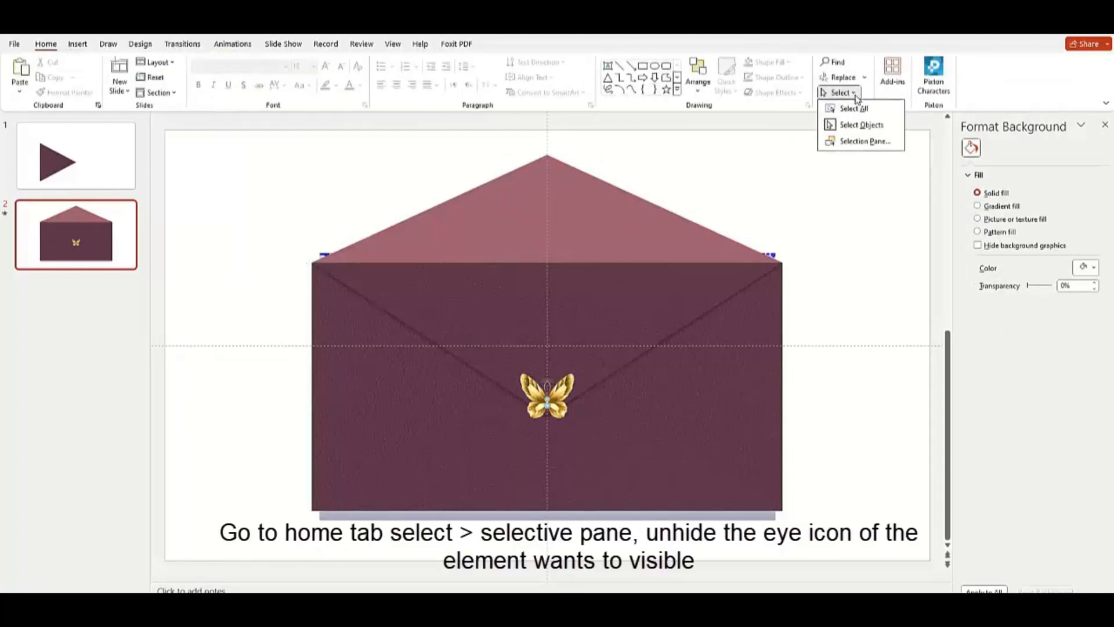
pyautogui.click(863, 142)
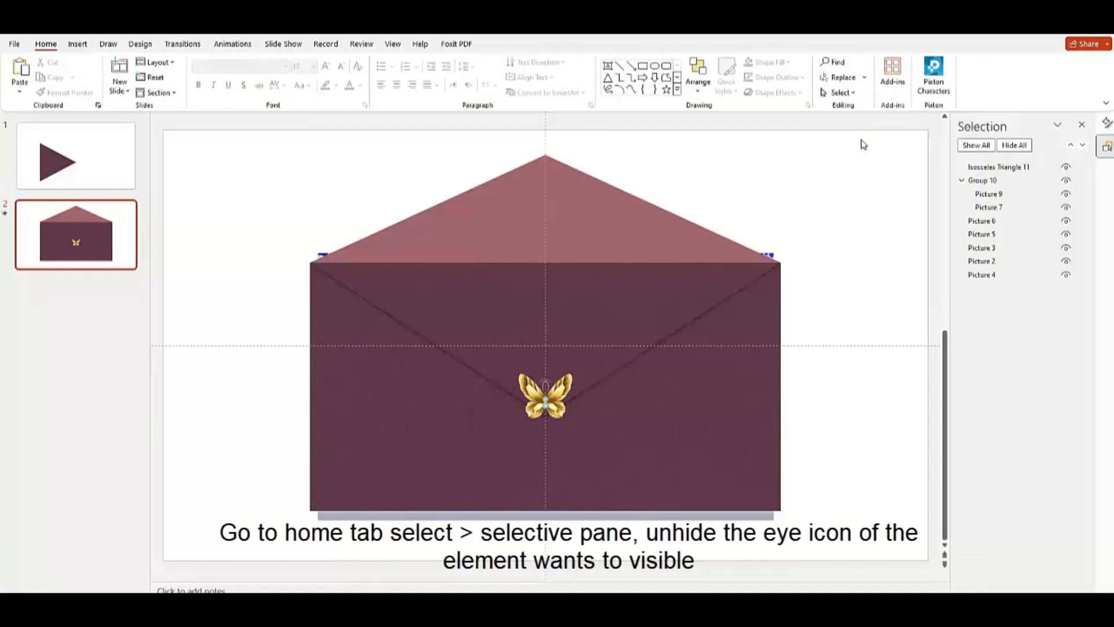
pyautogui.click(1066, 184)
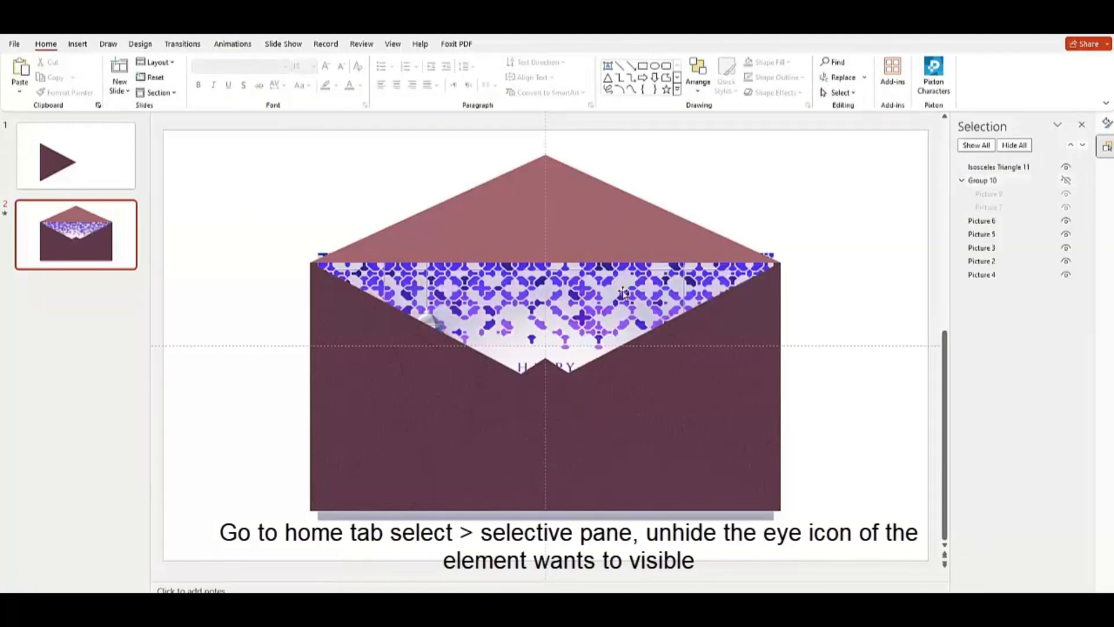
# - Apply a Lines motion path to the greeting card picture inside the envelope and set its direction to Up
pyautogui.click(577, 298)
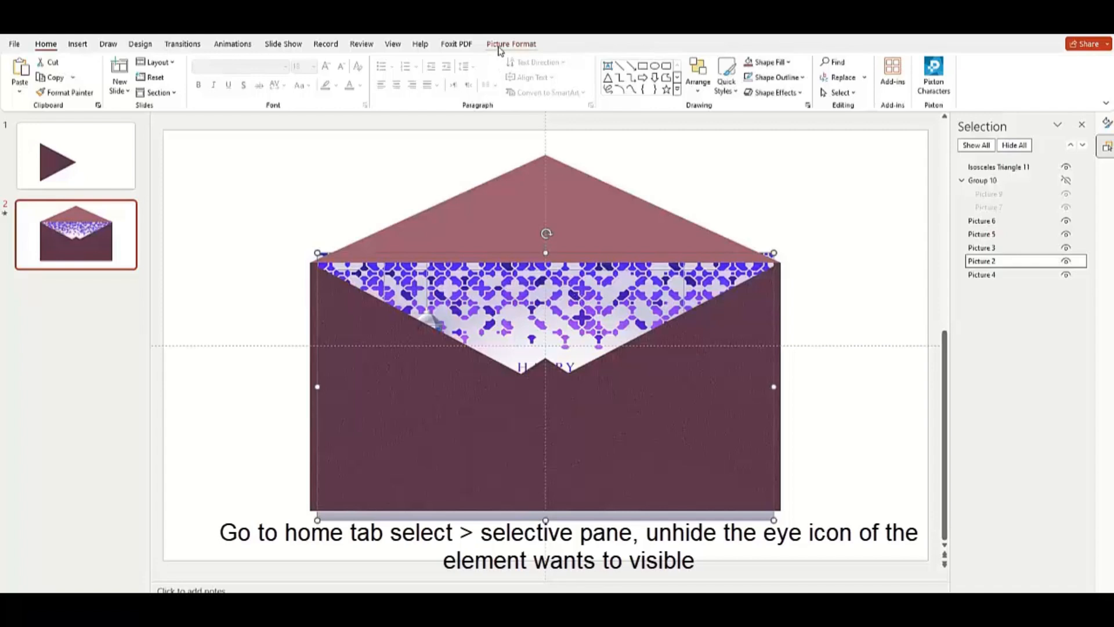
pyautogui.click(227, 46)
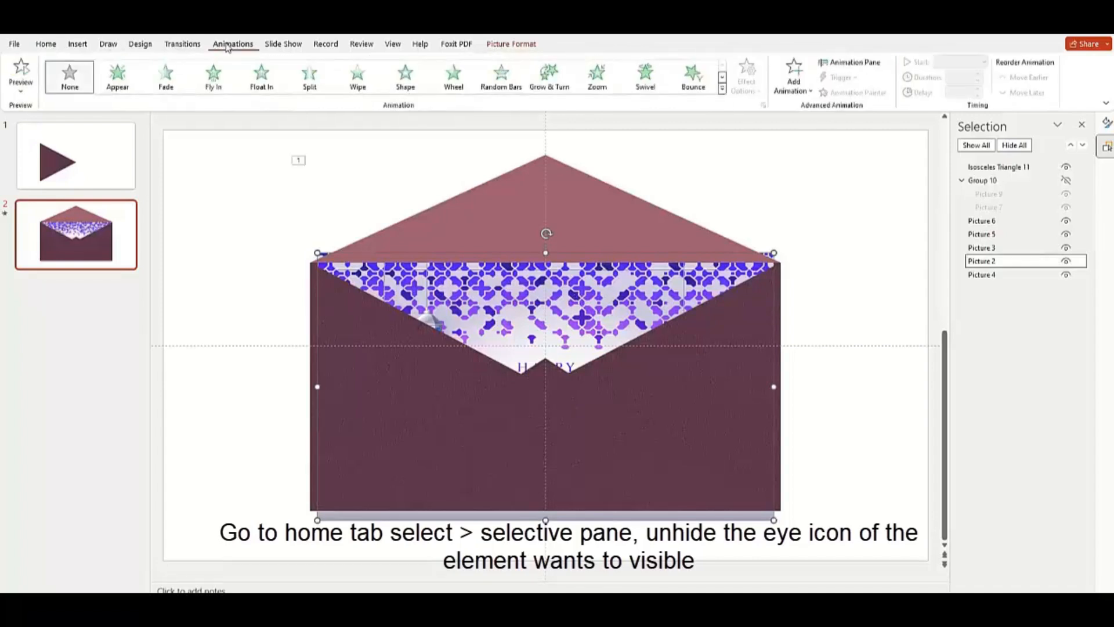
pyautogui.click(722, 92)
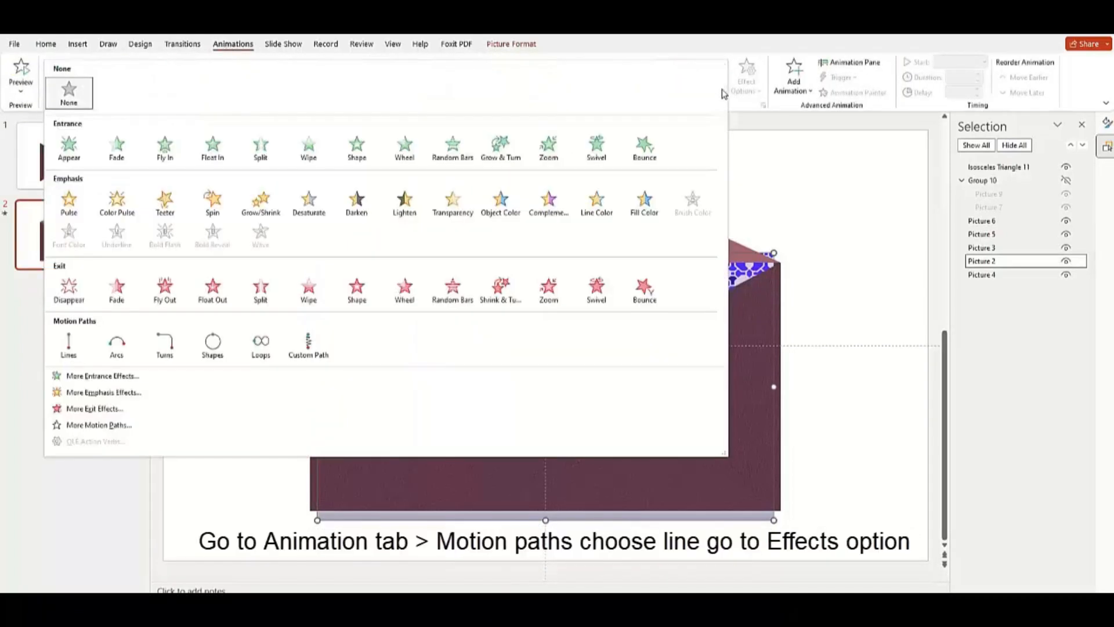
pyautogui.click(69, 346)
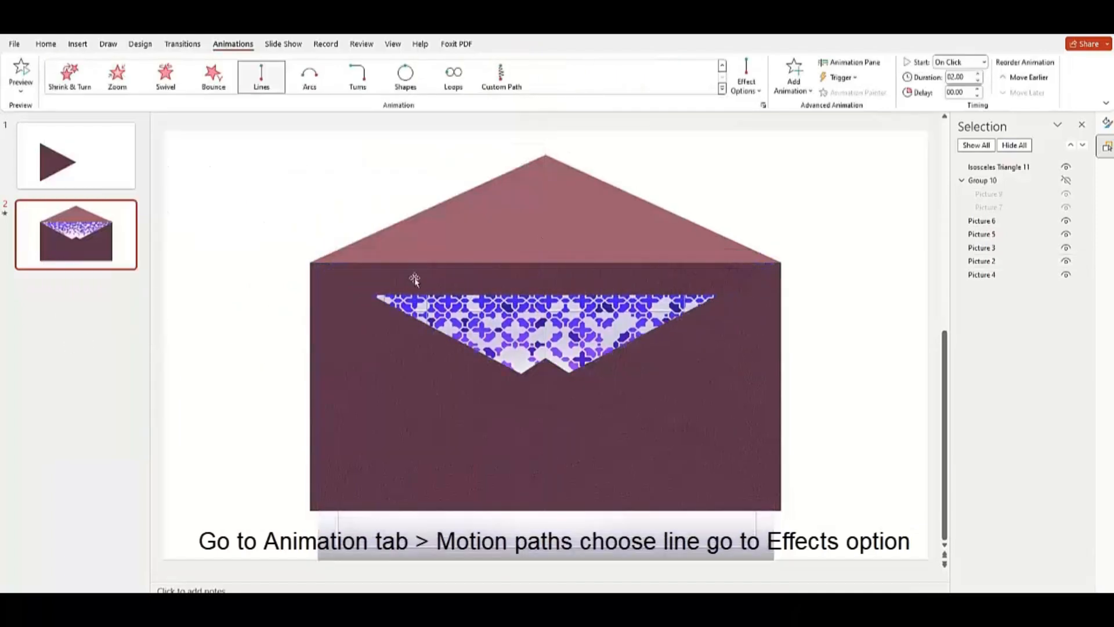
pyautogui.click(745, 92)
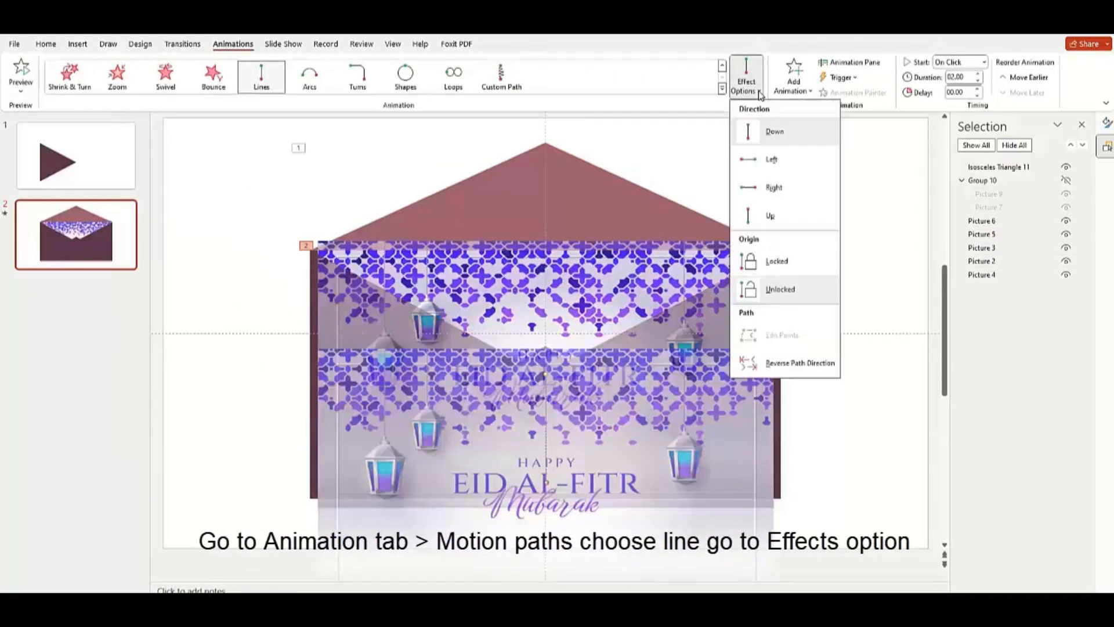
pyautogui.click(766, 218)
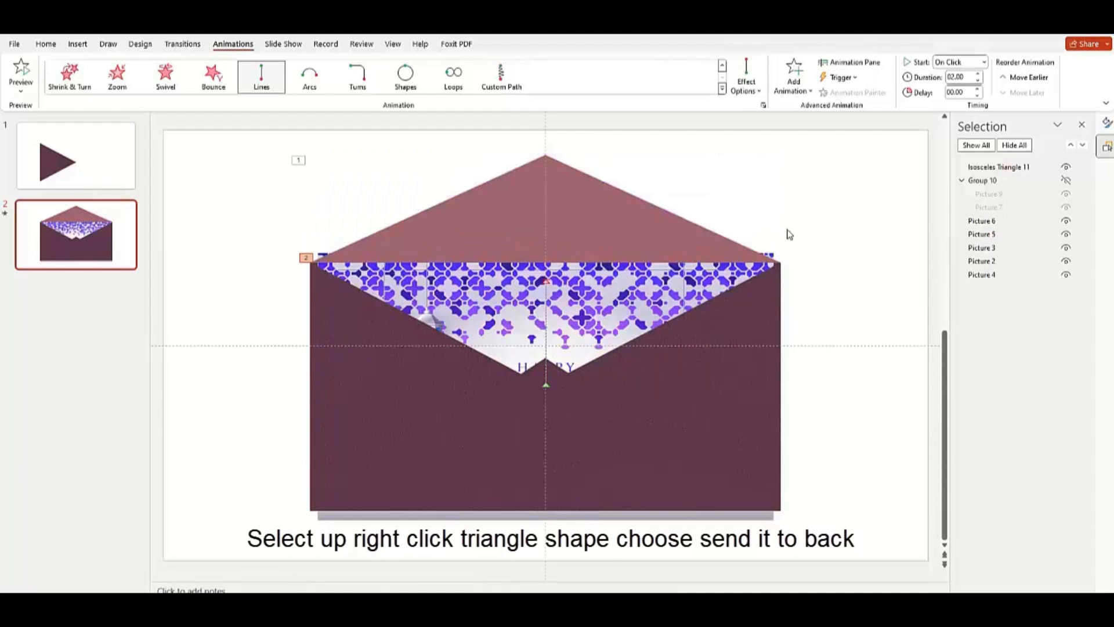
# - Send the open-flap triangle above the envelope to the back of the slide's stacking order
pyautogui.click(575, 296)
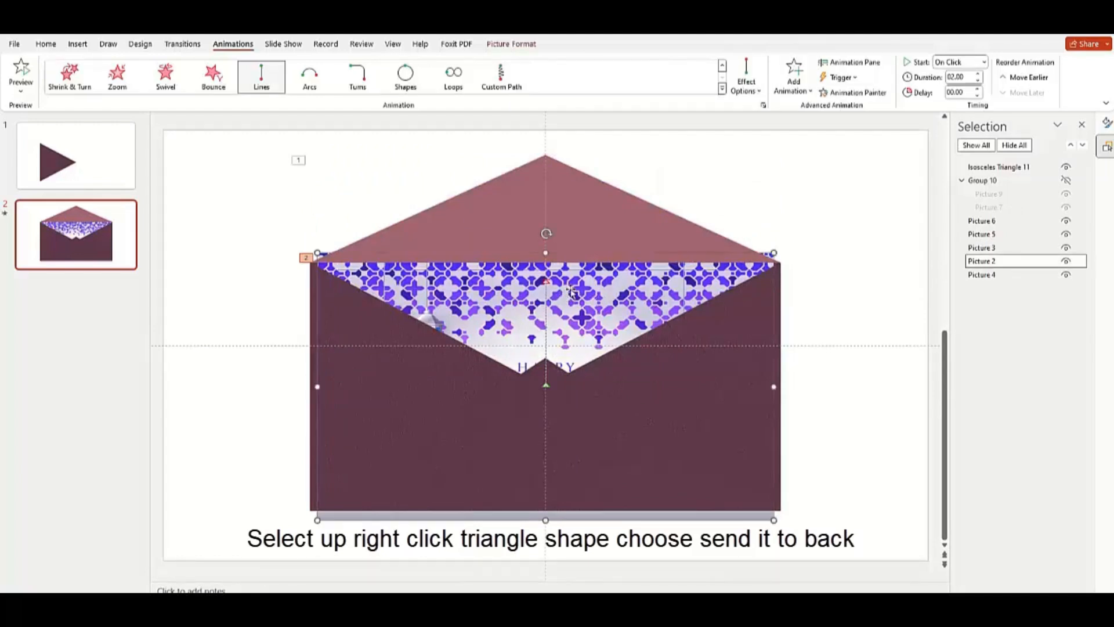
pyautogui.click(532, 212)
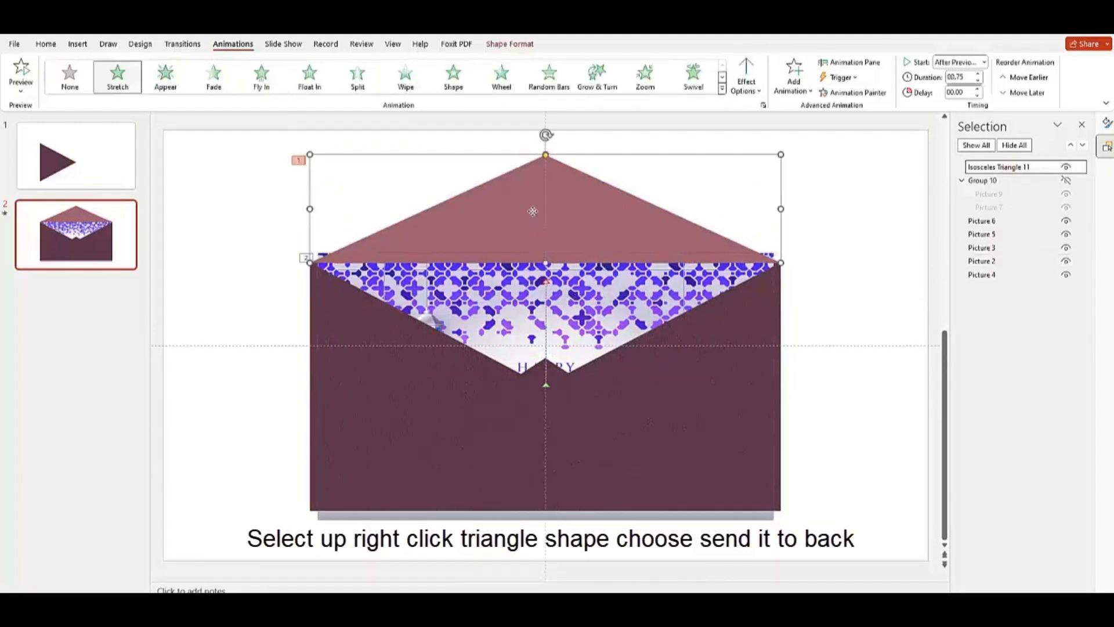
pyautogui.rightClick(533, 212)
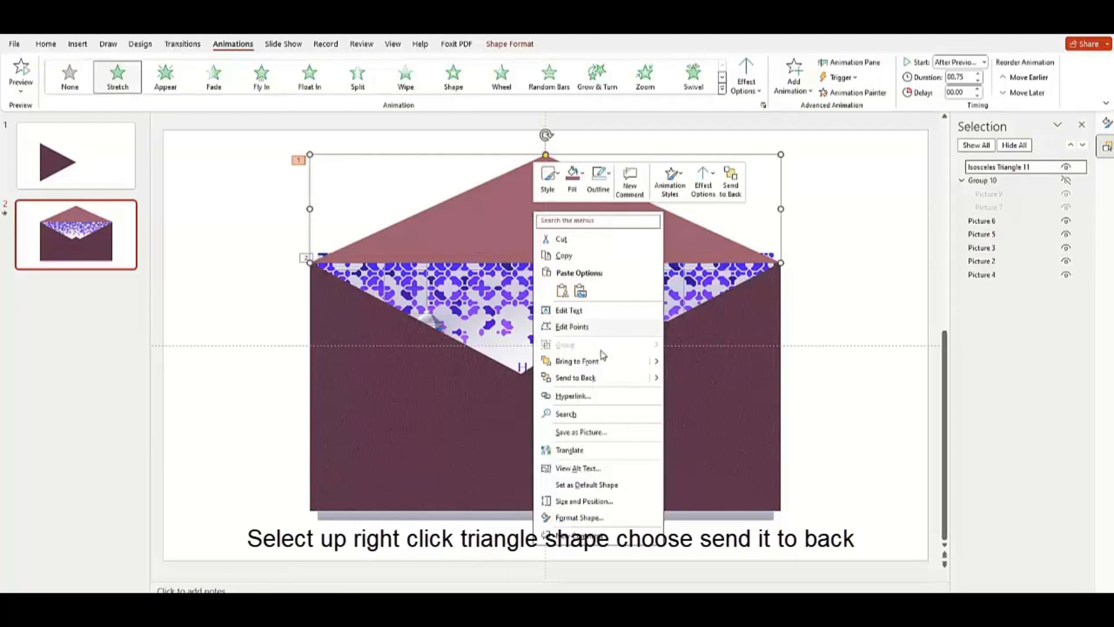
pyautogui.moveTo(654, 380)
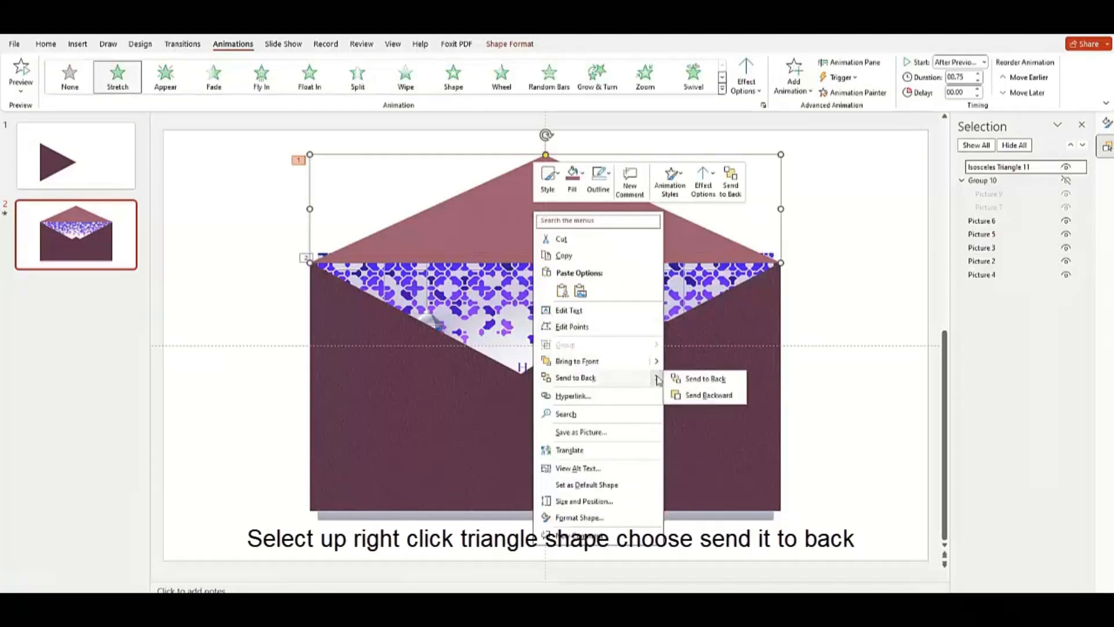
pyautogui.click(691, 379)
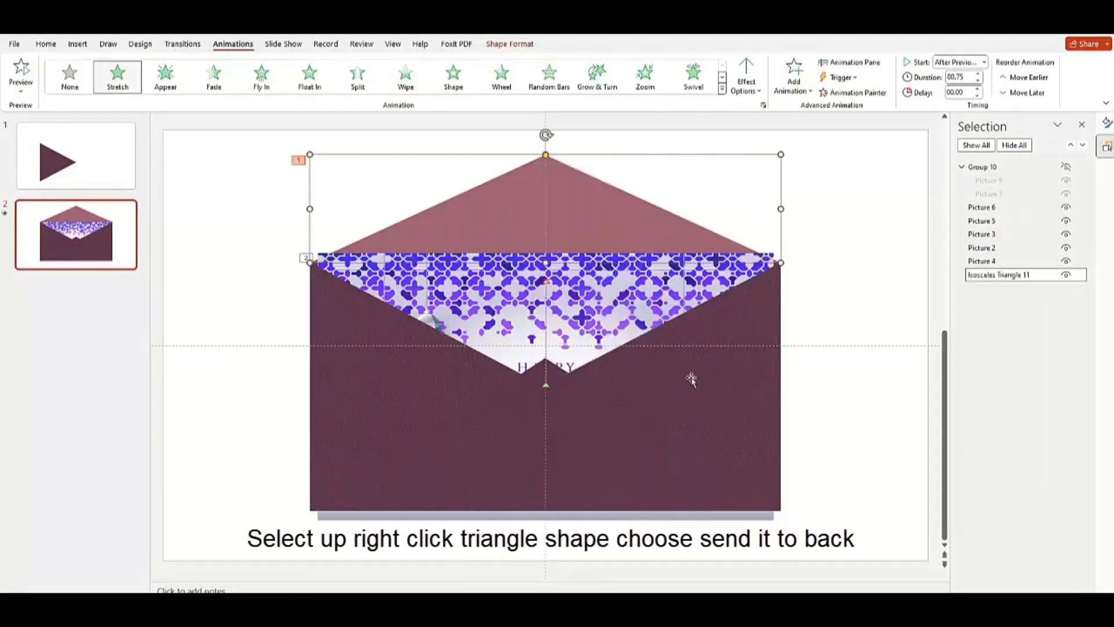
# - Reduce the greeting card picture's height so it fits inside the envelope, and make Group 10 visible again
pyautogui.click(525, 256)
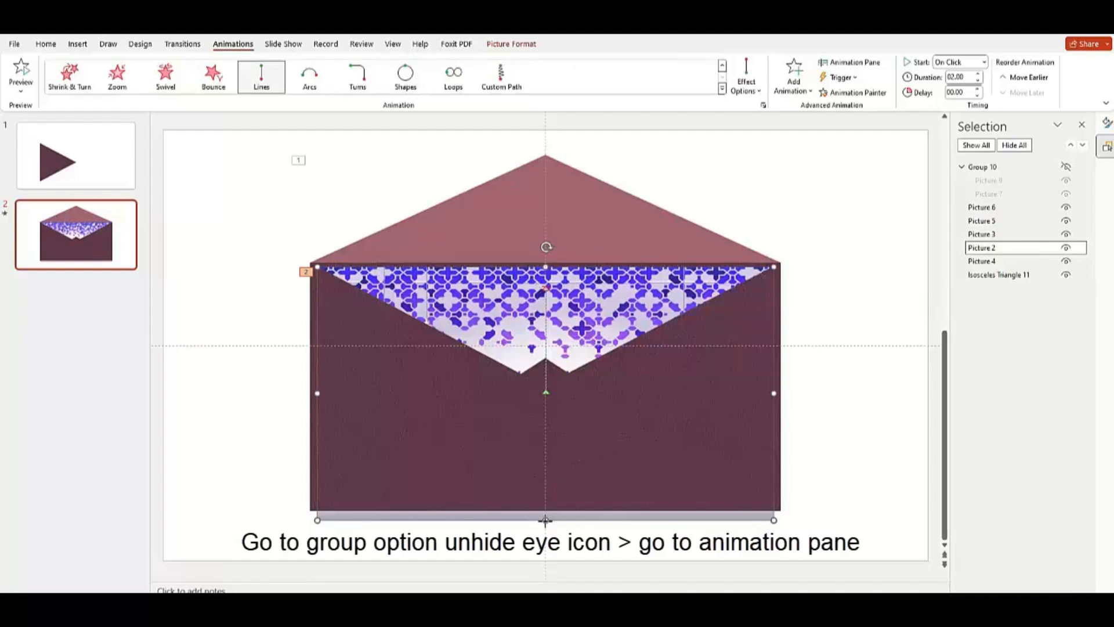
pyautogui.moveTo(546, 520); pyautogui.dragTo(541, 506)
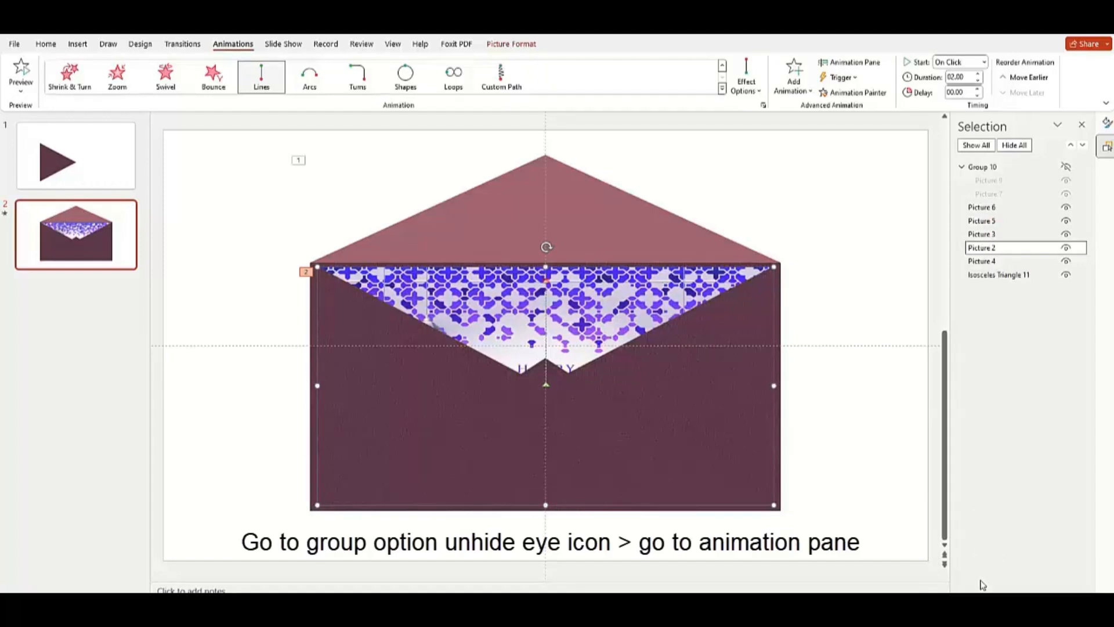
pyautogui.click(1065, 168)
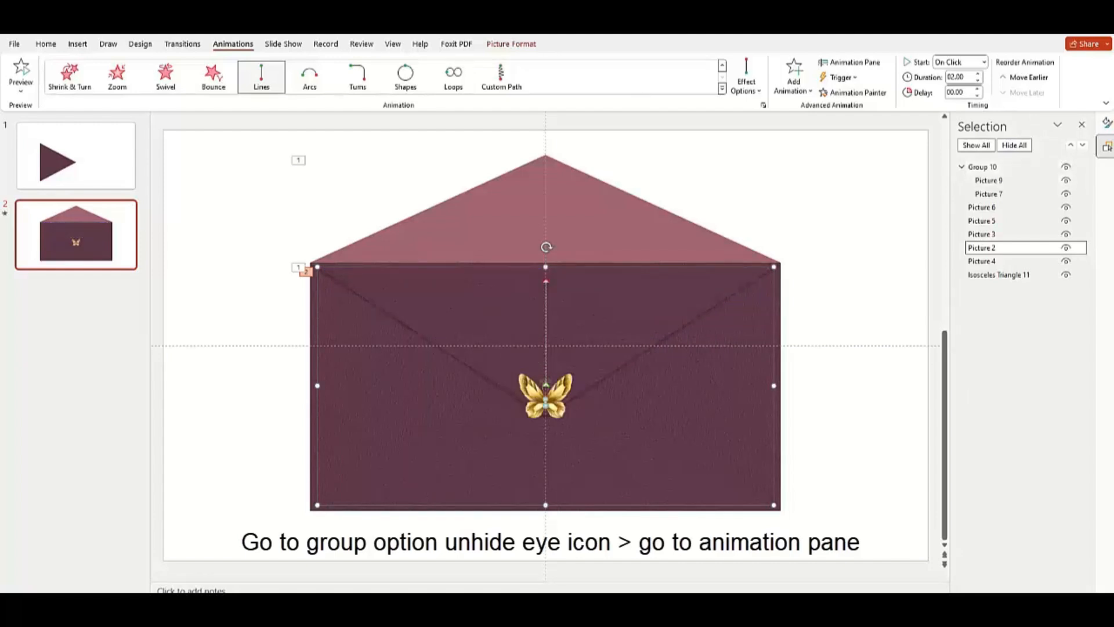
# - Show the slide's animation list and set the motion path of Picture 2, the greeting card, to start After Previous
pyautogui.click(844, 67)
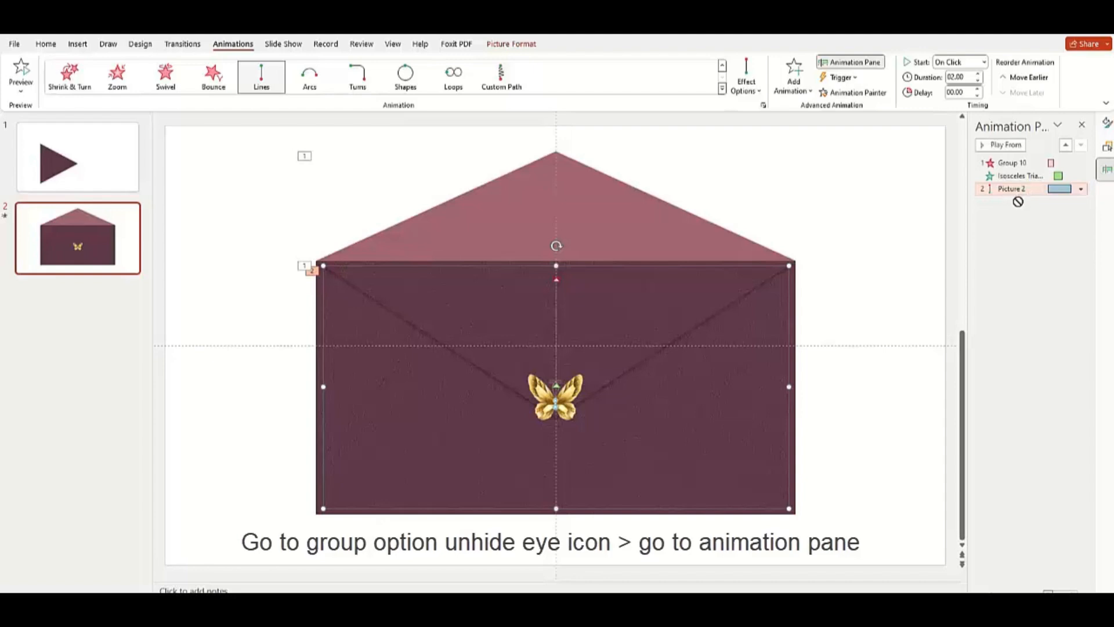
pyautogui.click(1006, 189)
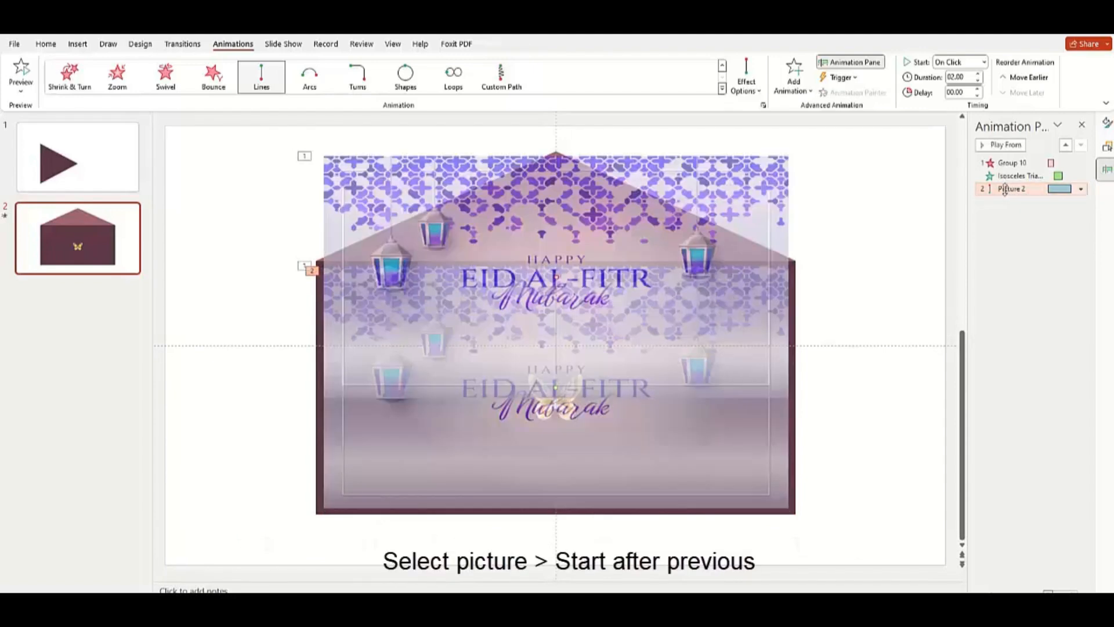
pyautogui.click(983, 64)
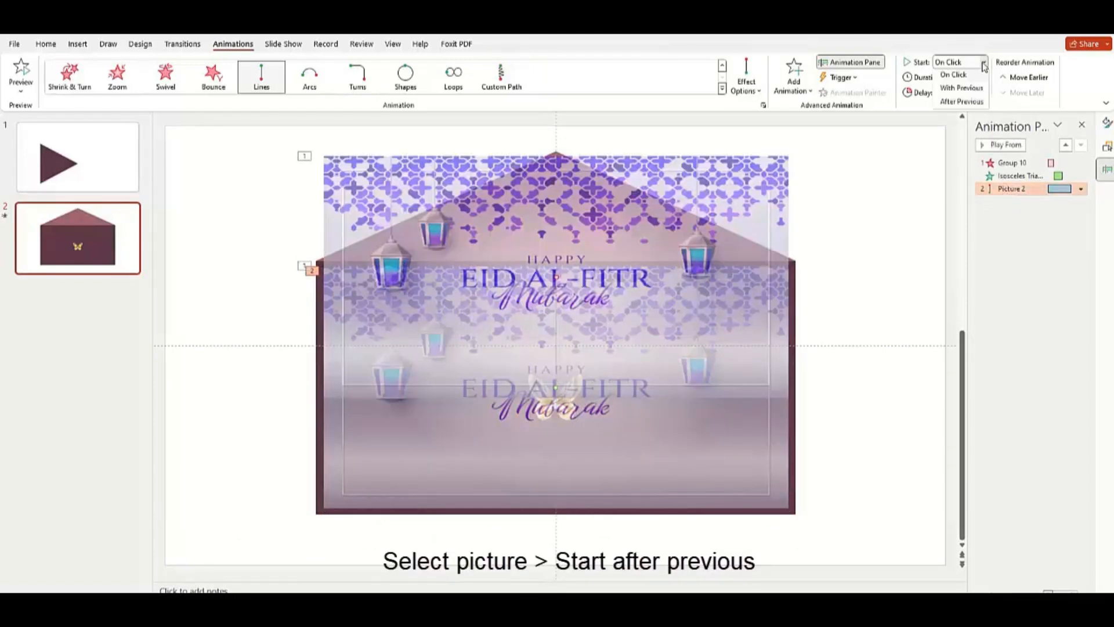
pyautogui.click(961, 104)
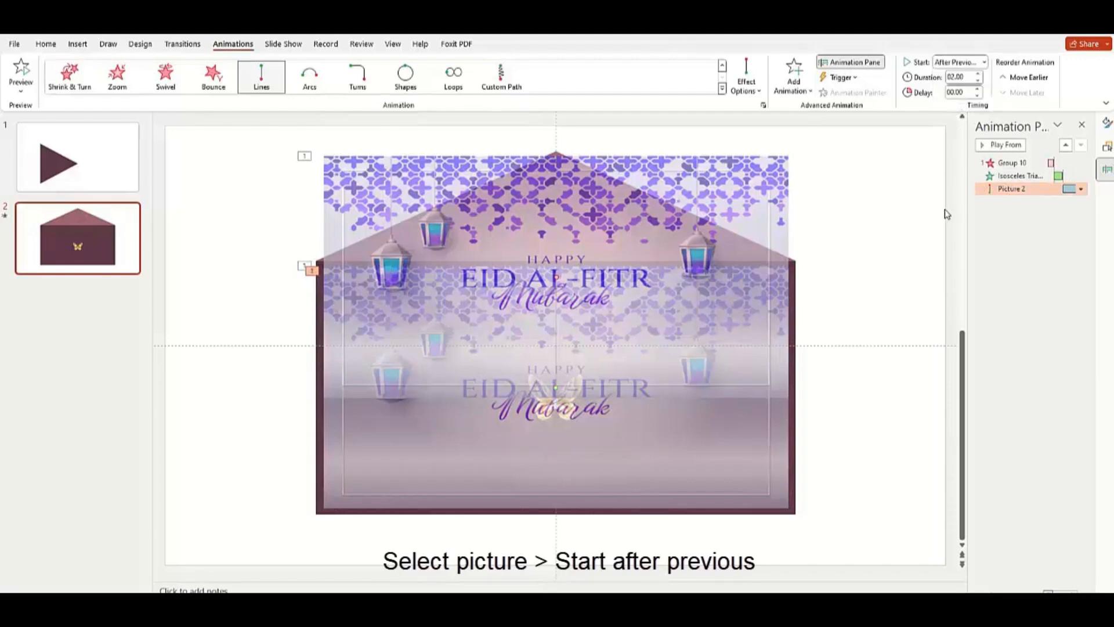
# - Play the slide show from the current slide to check the envelope animation, and return to editing
pyautogui.click(871, 504)
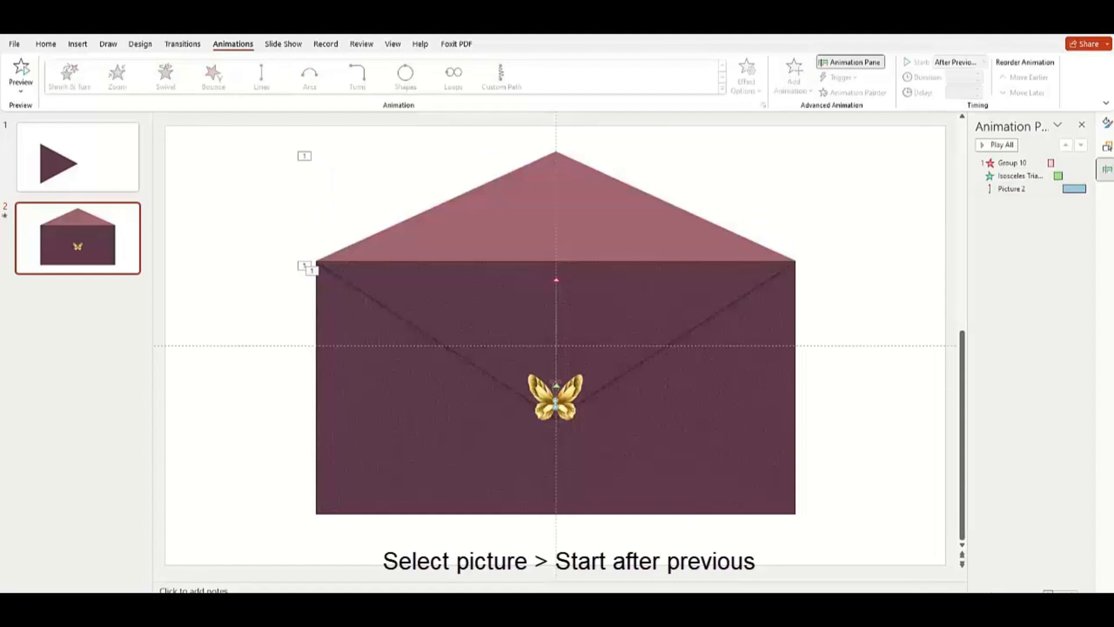
pyautogui.hotkey('shift', 'F5')
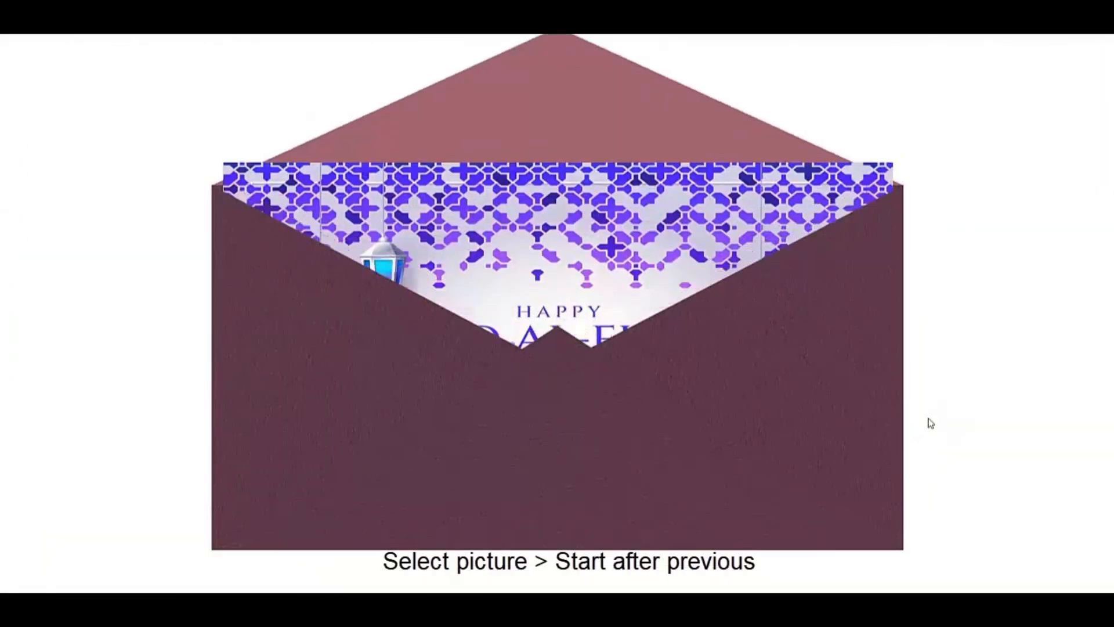
pyautogui.press('Escape')
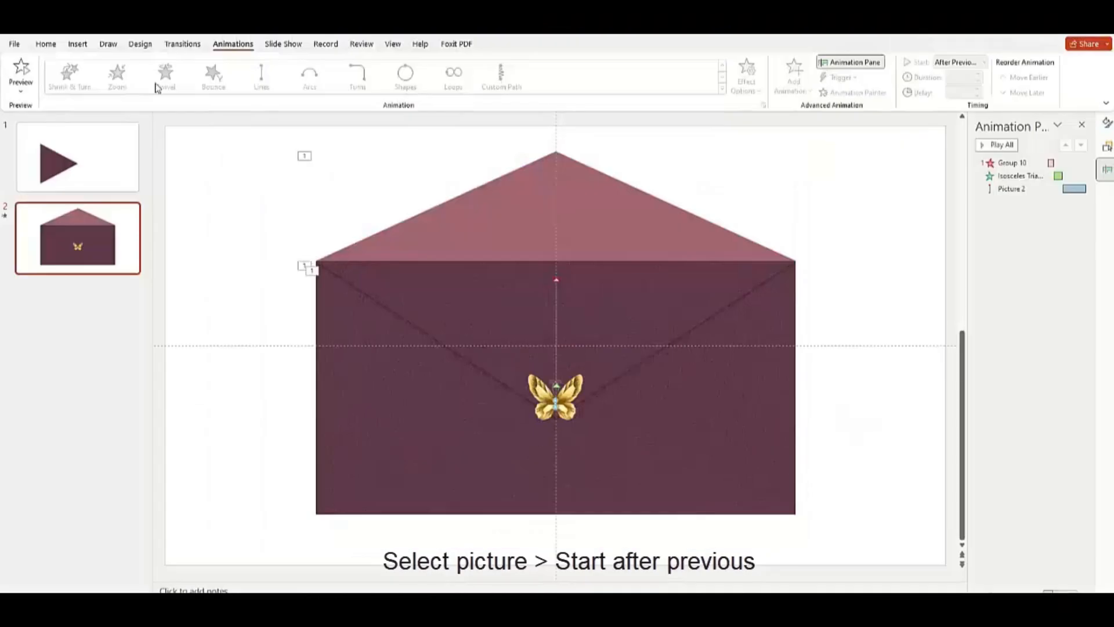
# - Insert the gold ribbon bow picture with the removed background from the Downloads folder
pyautogui.click(78, 44)
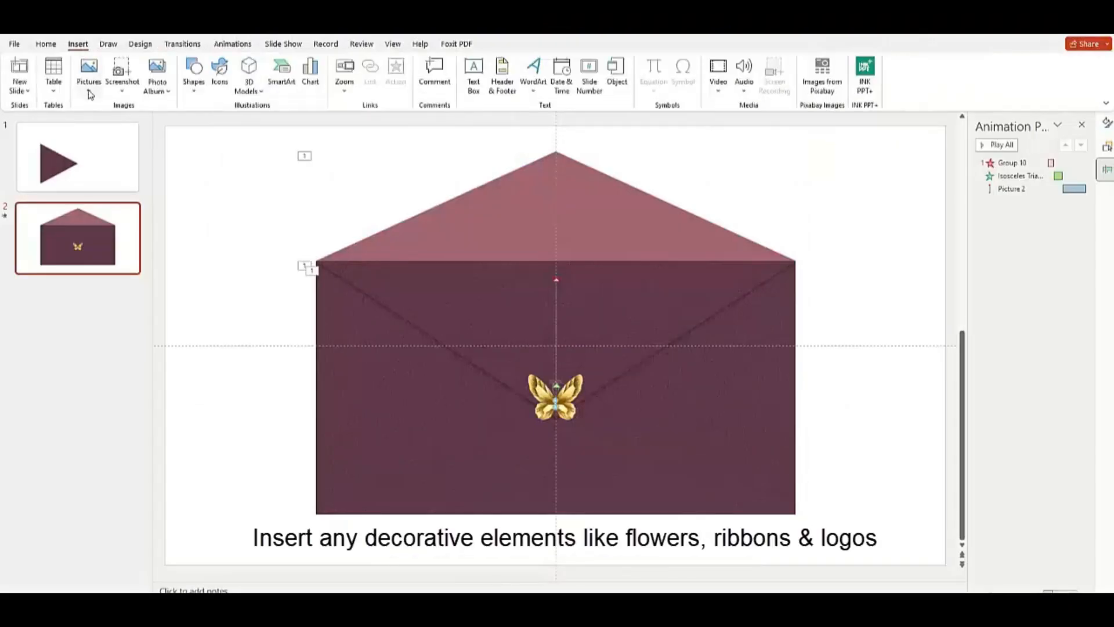
pyautogui.click(90, 95)
pyautogui.scroll(2, 261, 151)
pyautogui.click(326, 90)
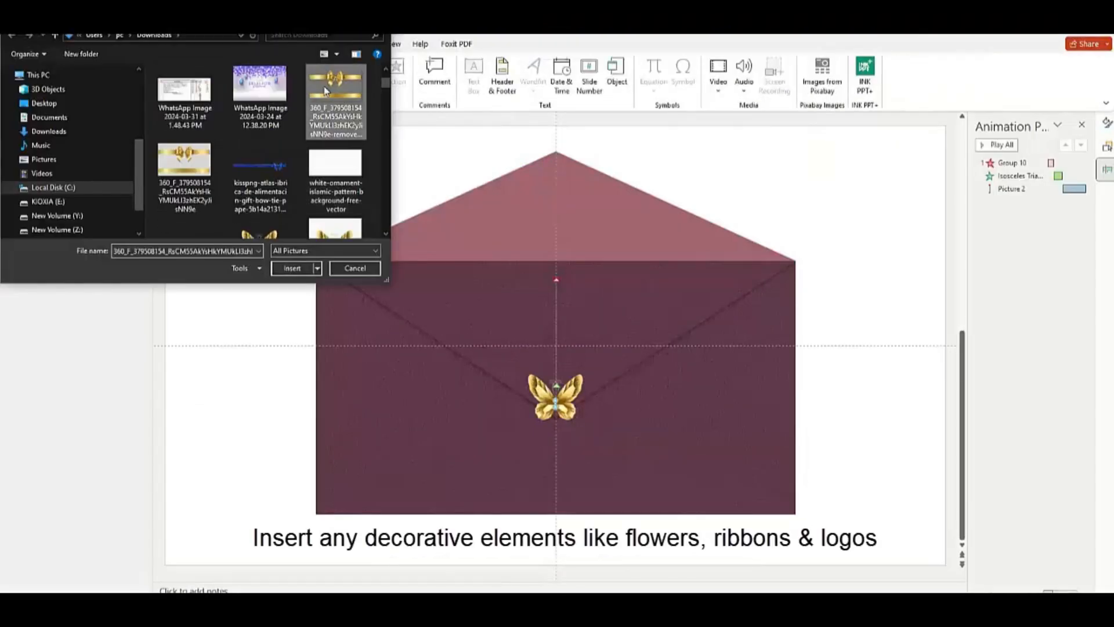